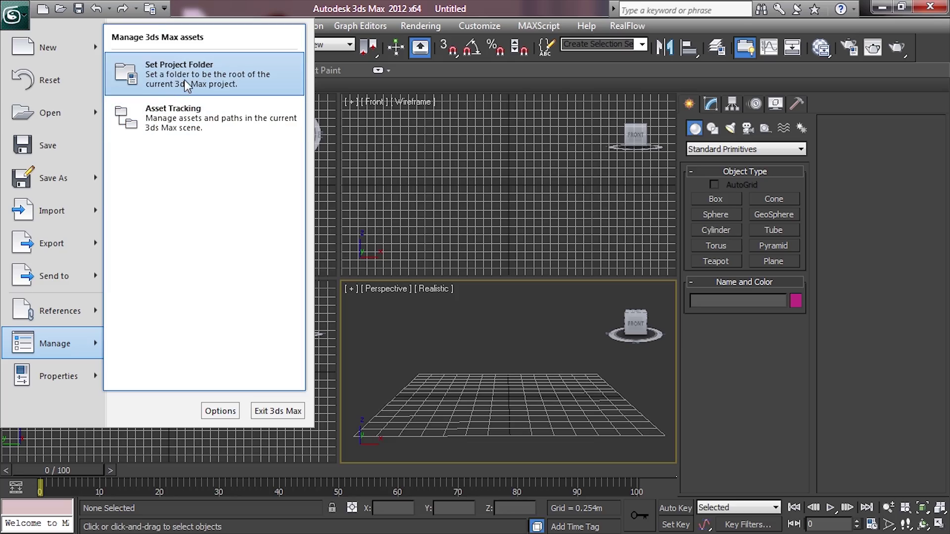
# Step: Make A:\Projects\fw2\3dsmax s01e03 the project folder with Set Project Folder
pyautogui.moveTo(67, 331)
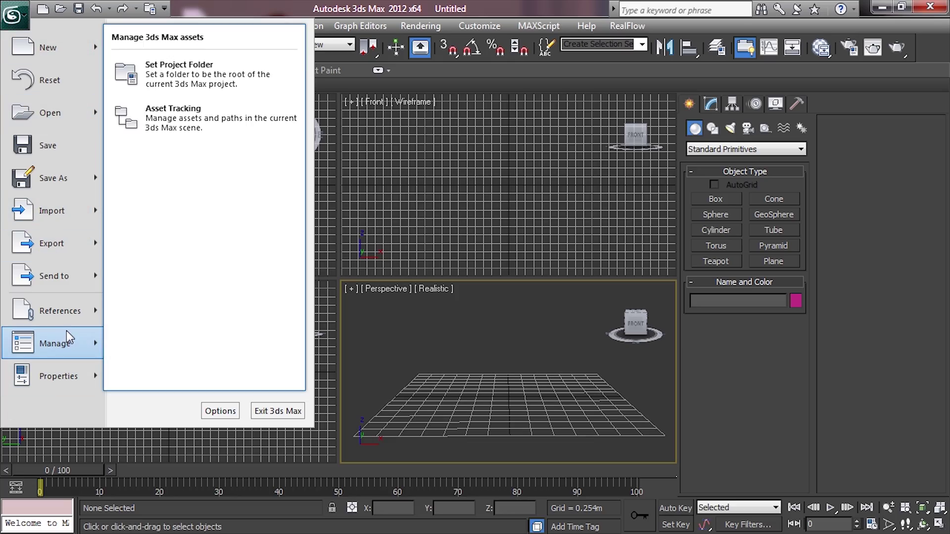
pyautogui.click(155, 76)
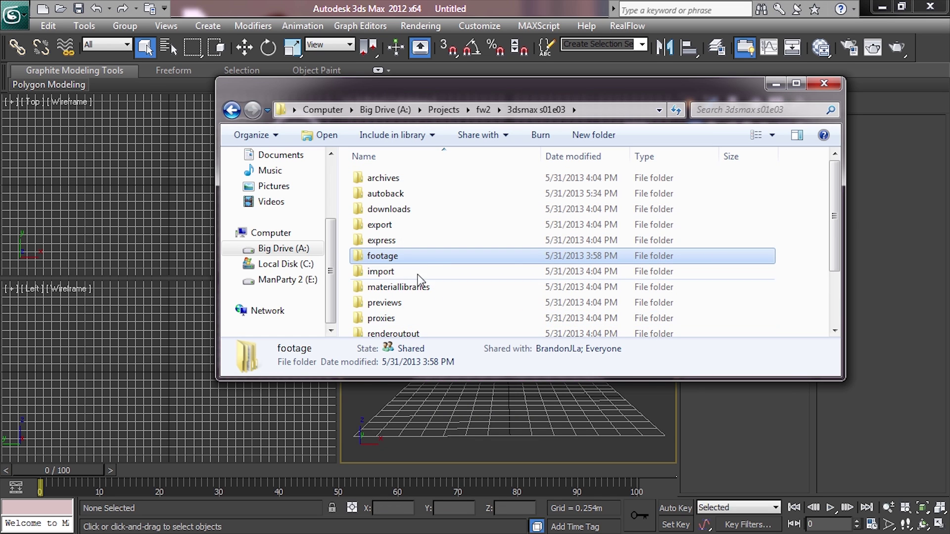
pyautogui.scroll(-1, 417, 266)
pyautogui.scroll(1, 392, 266)
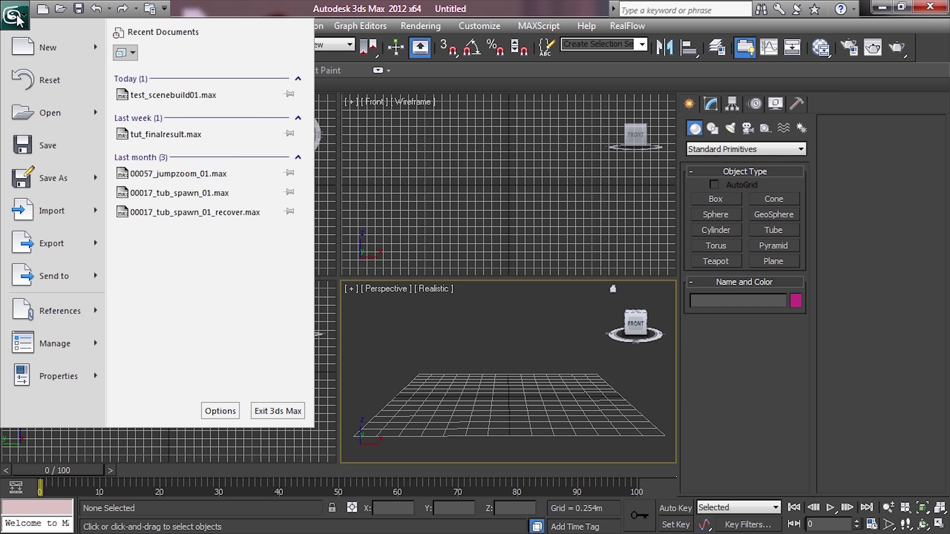
# Step: In Grid and Snap Settings, change the Home Grid spacing from 0.254m to 0.25m
pyautogui.press('Escape')
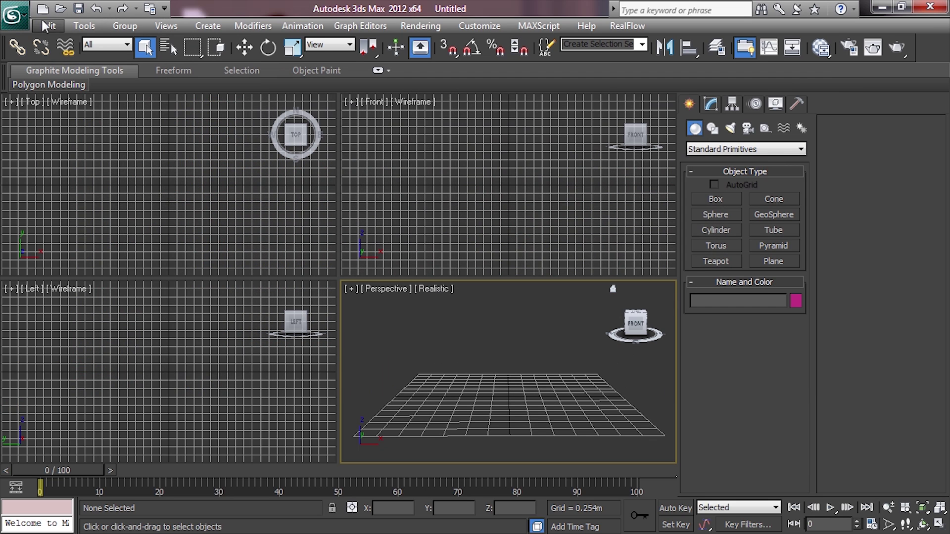
pyautogui.click(75, 27)
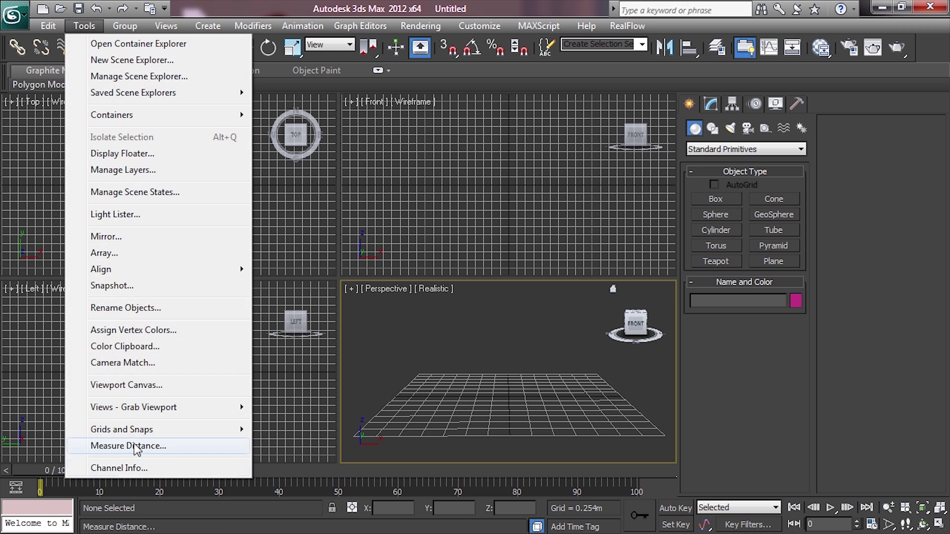
pyautogui.moveTo(139, 431)
pyautogui.click(308, 286)
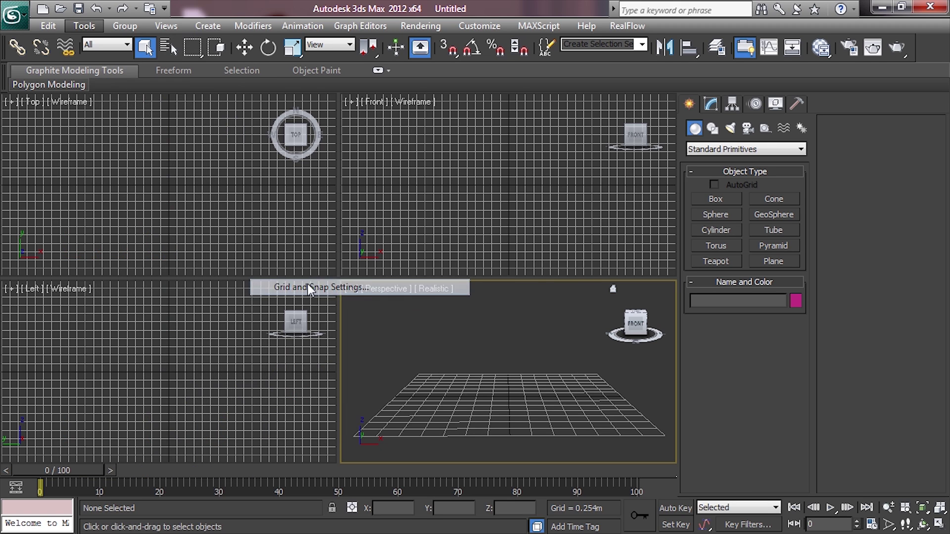
pyautogui.click(487, 194)
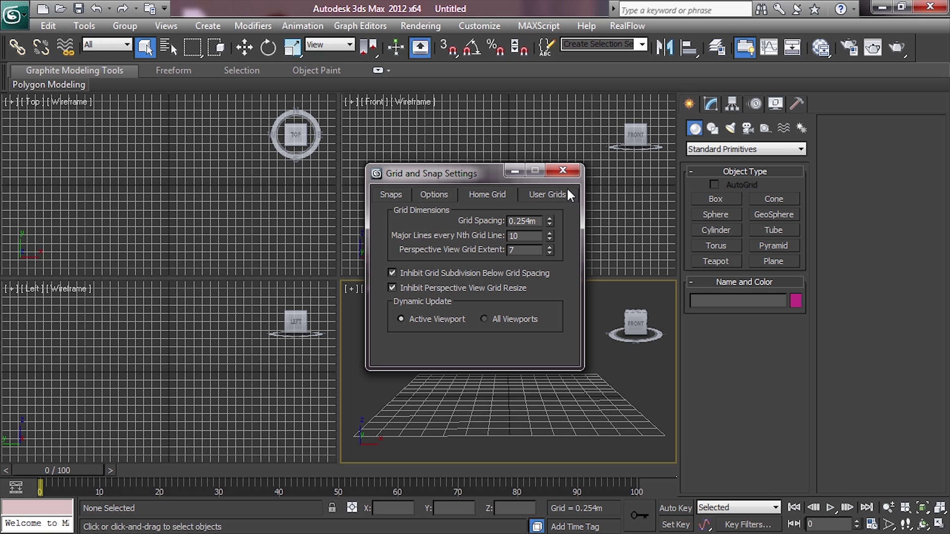
pyautogui.press('Delete')
pyautogui.press('Return')
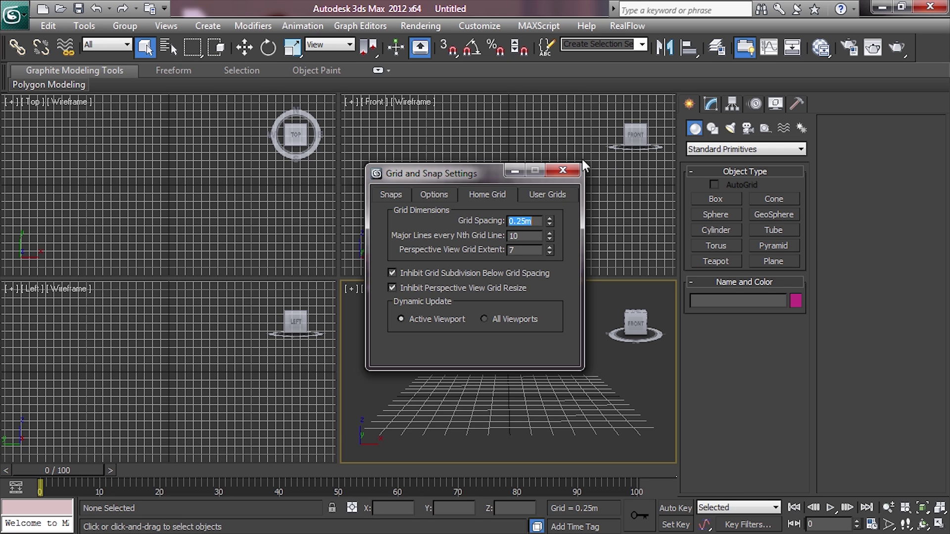
pyautogui.click(563, 170)
# Step: Turn on Display Background using street_bg_01.png for the Perspective viewport
pyautogui.click(166, 25)
pyautogui.moveTo(224, 306)
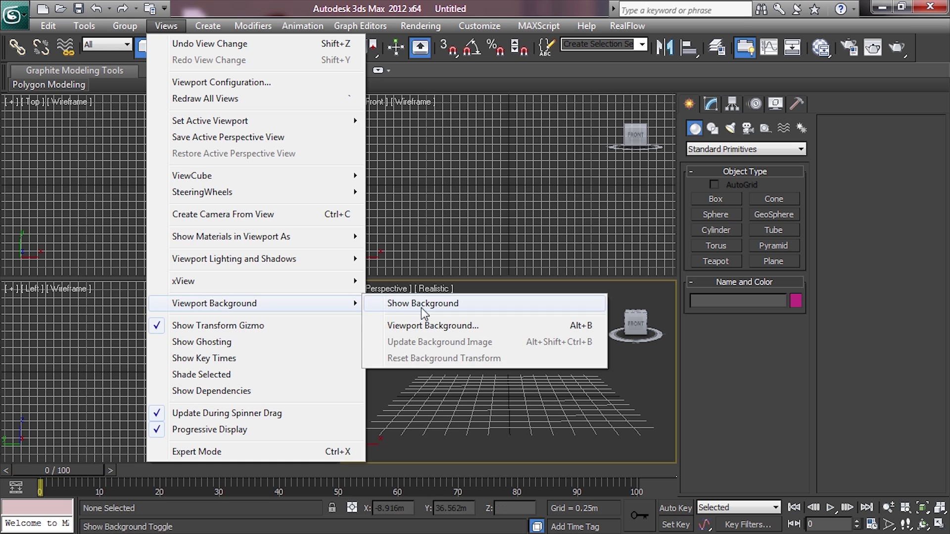
pyautogui.click(446, 327)
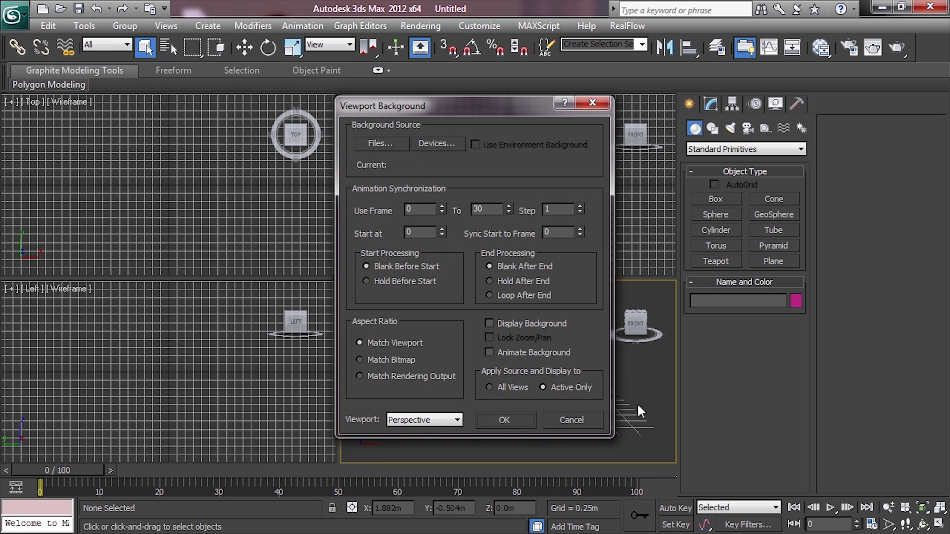
pyautogui.click(489, 324)
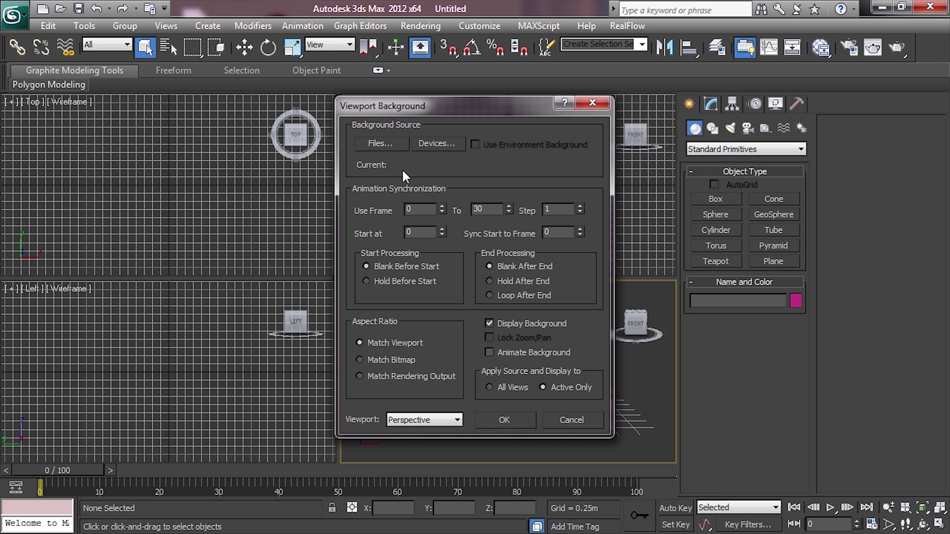
pyautogui.click(367, 144)
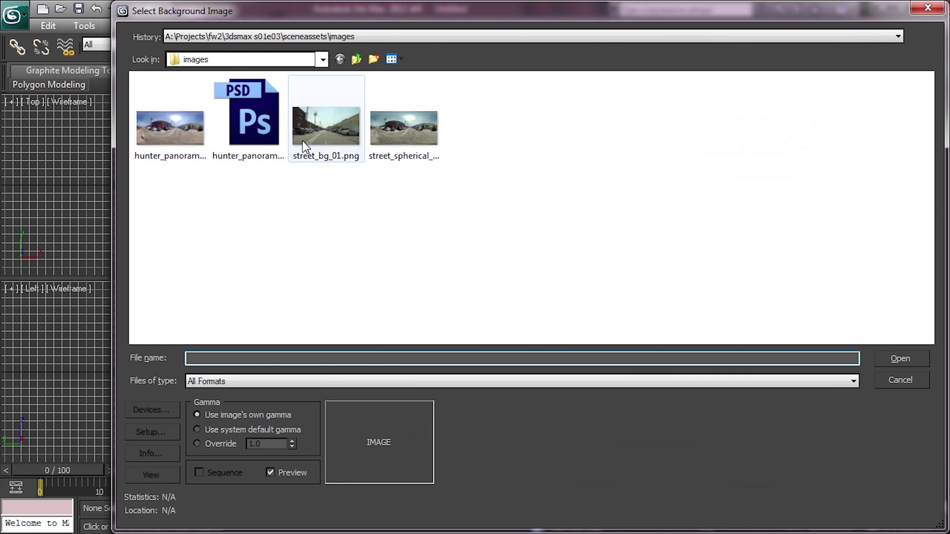
pyautogui.doubleClick(334, 124)
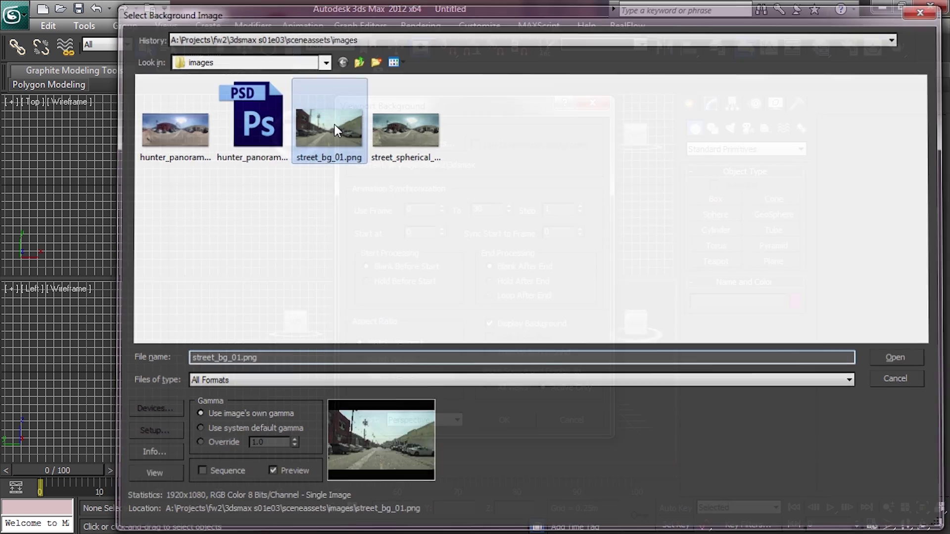
pyautogui.click(499, 418)
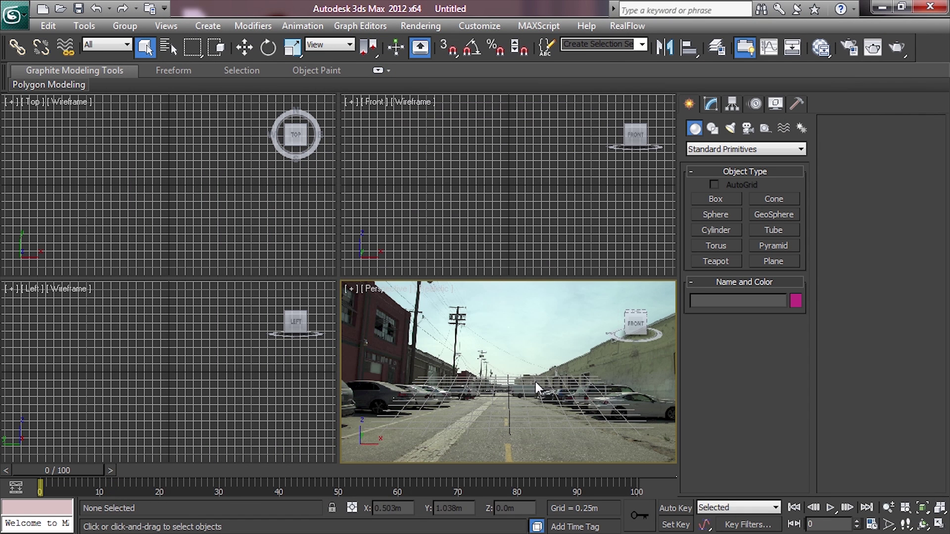
# Step: Show Safe Frames in the Perspective viewport, then go to Create > Cameras
pyautogui.click(386, 291)
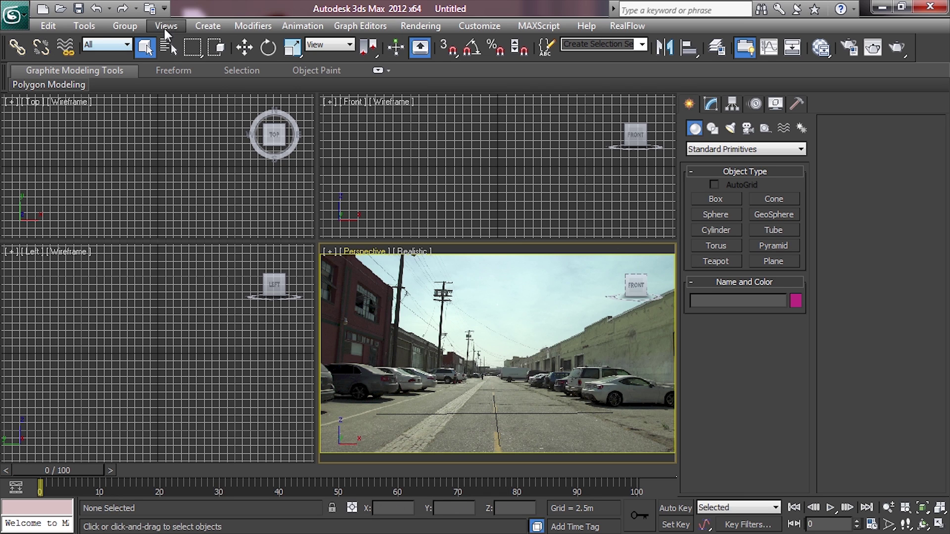
pyautogui.click(122, 27)
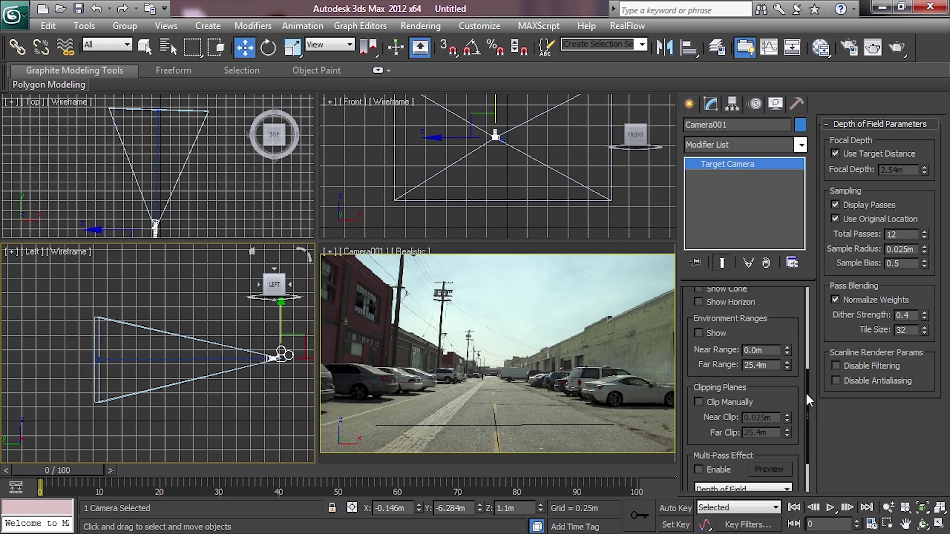
# Step: Turn on Show Horizon for Camera001 and select its target for repositioning
pyautogui.moveTo(805, 392); pyautogui.dragTo(797, 356)
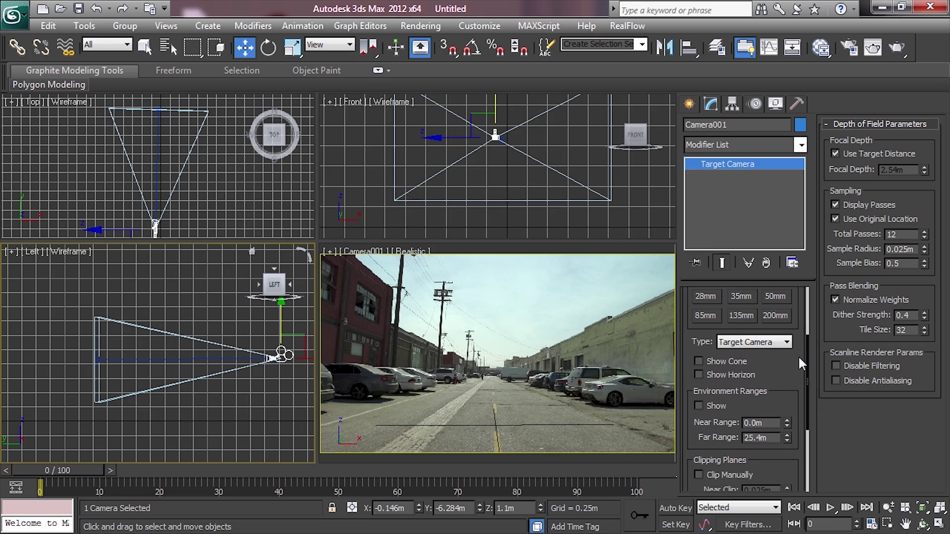
pyautogui.click(698, 375)
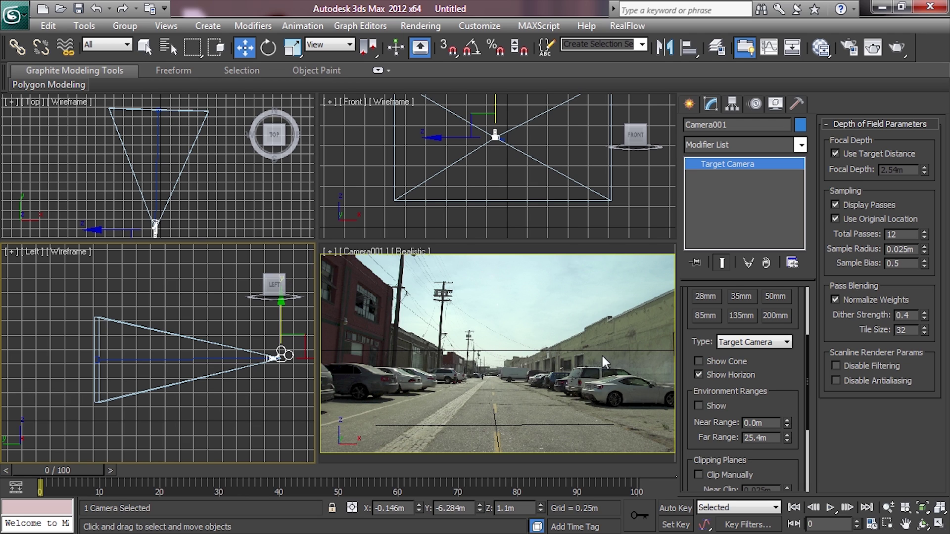
pyautogui.click(99, 358)
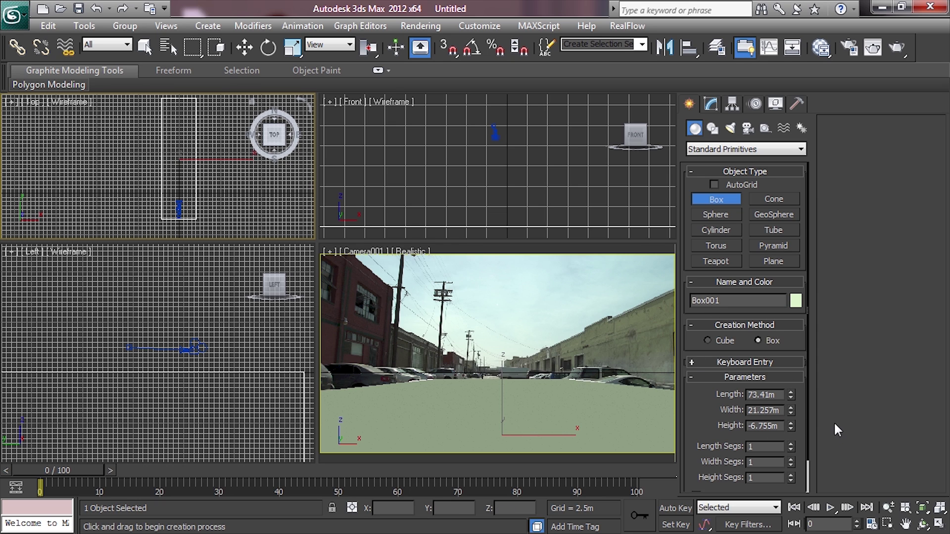
# Step: Lengthen the ground box to about 108m
pyautogui.moveTo(790, 394); pyautogui.dragTo(763, 361)
pyautogui.scroll(-5, 180, 216)
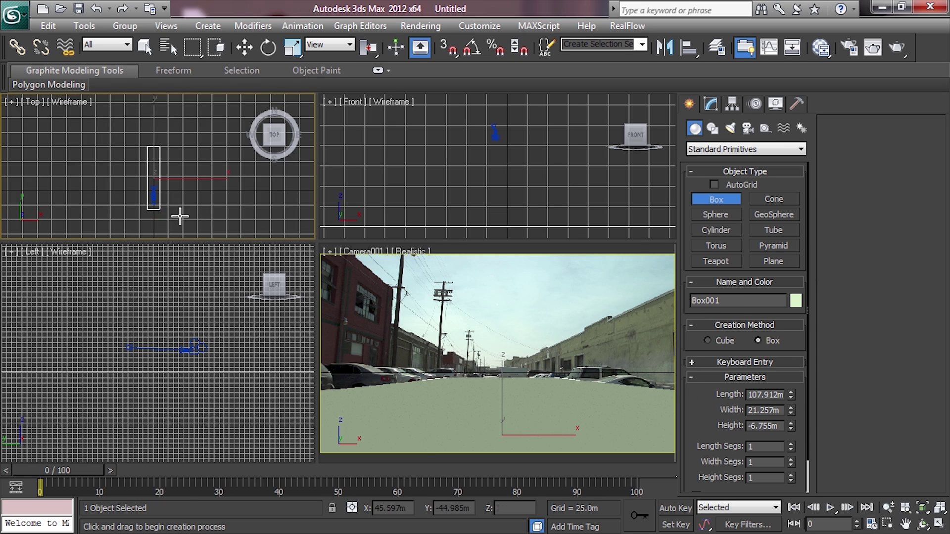
pyautogui.scroll(5, 180, 217)
# Step: Draw a second long, thin box beside the ground box in the Top viewport
pyautogui.press('w')
pyautogui.click(688, 103)
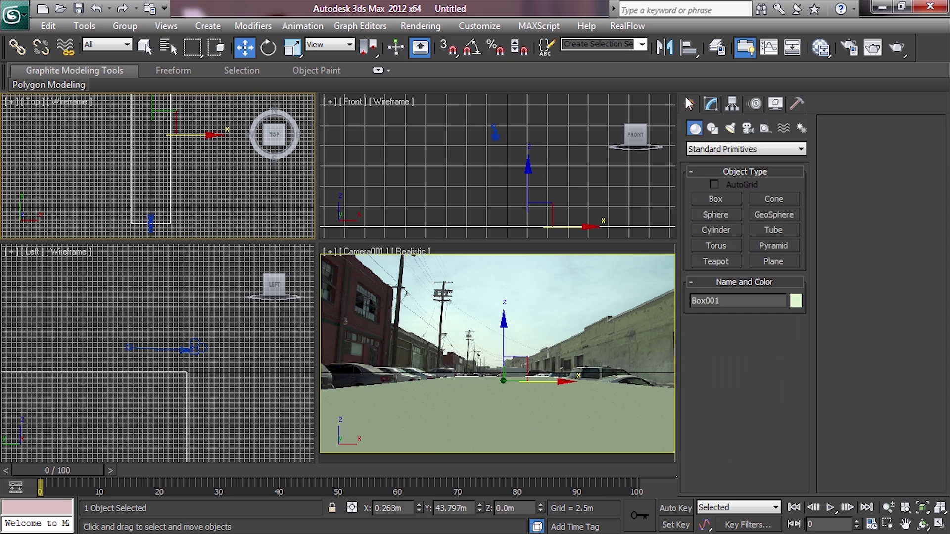
pyautogui.click(716, 199)
pyautogui.scroll(-5, 201, 198)
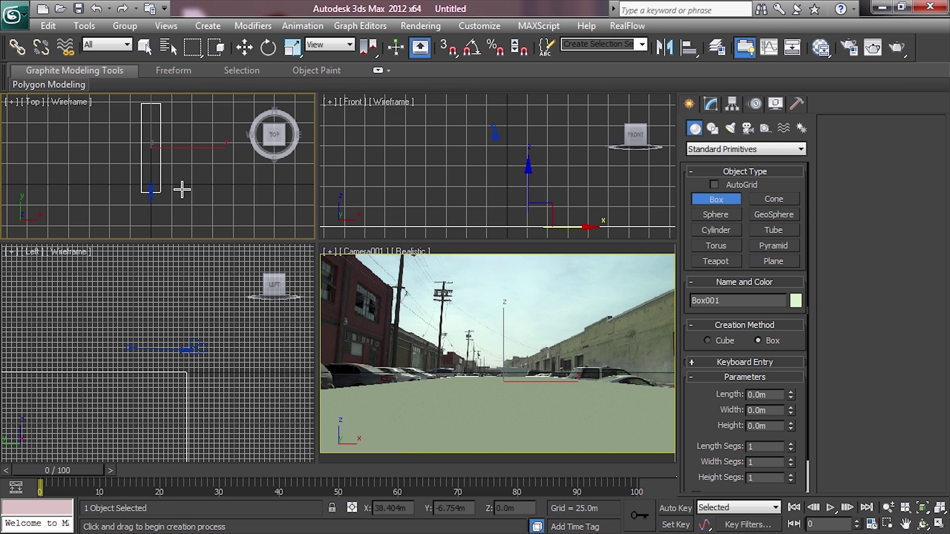
pyautogui.moveTo(164, 191); pyautogui.dragTo(161, 104)
pyautogui.click(162, 99)
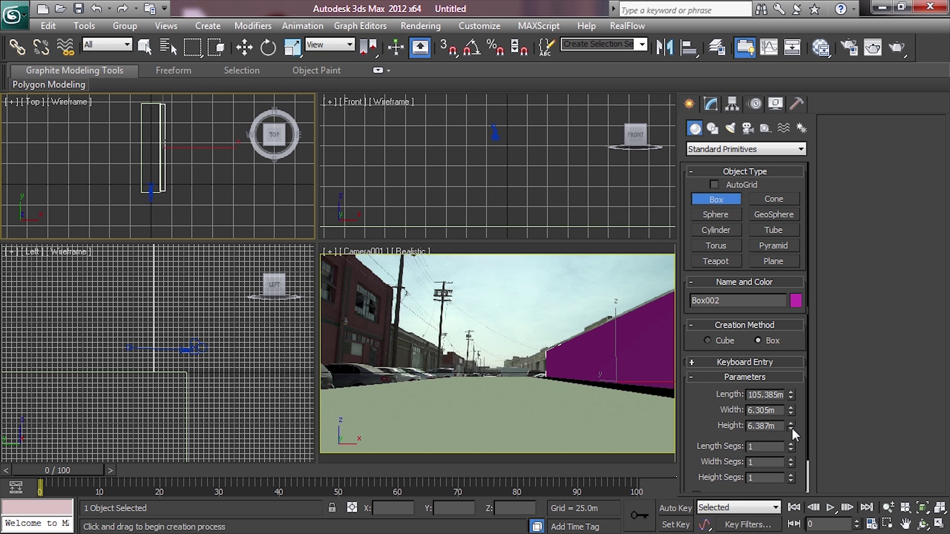
# Step: Lower the magenta wall box to about 6.259m high and slide it along X
pyautogui.click(791, 427)
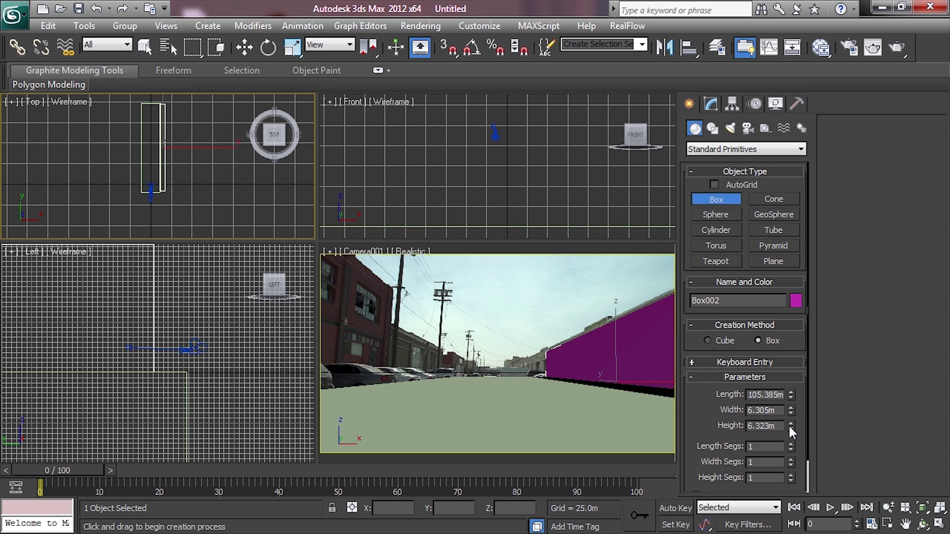
pyautogui.click(790, 428)
pyautogui.moveTo(187, 153); pyautogui.dragTo(188, 174, button='middle')
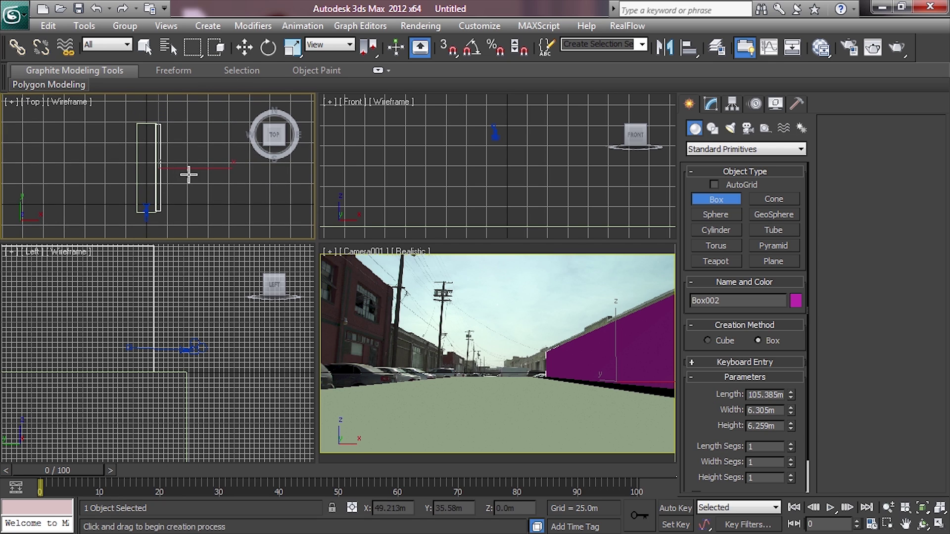
pyautogui.scroll(5, 189, 174)
pyautogui.press('w')
pyautogui.moveTo(216, 169); pyautogui.dragTo(214, 170)
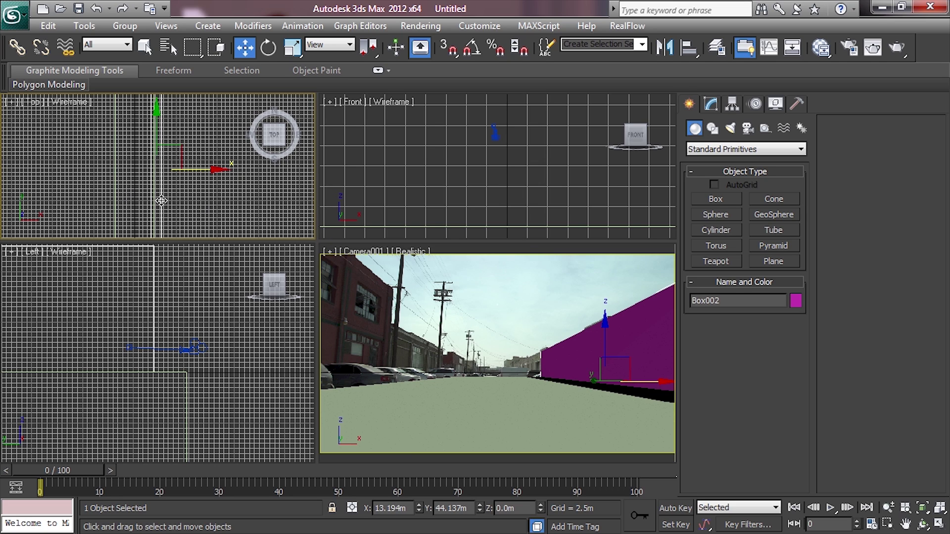
# Step: Clone the magenta wall box onto the left side of the street
pyautogui.moveTo(162, 200); pyautogui.dragTo(171, 192, button='middle')
pyautogui.scroll(-5, 171, 192)
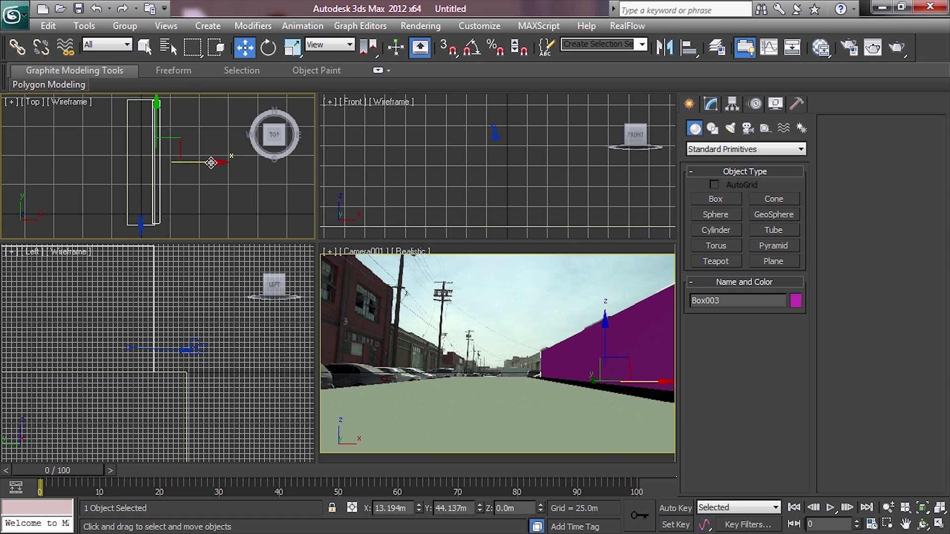
pyautogui.moveTo(212, 163)
pyautogui.keyDown('shift'); pyautogui.mouseDown()
pyautogui.moveTo(168, 168)
pyautogui.moveTo(178, 170)
pyautogui.mouseUp(); pyautogui.keyUp('shift')
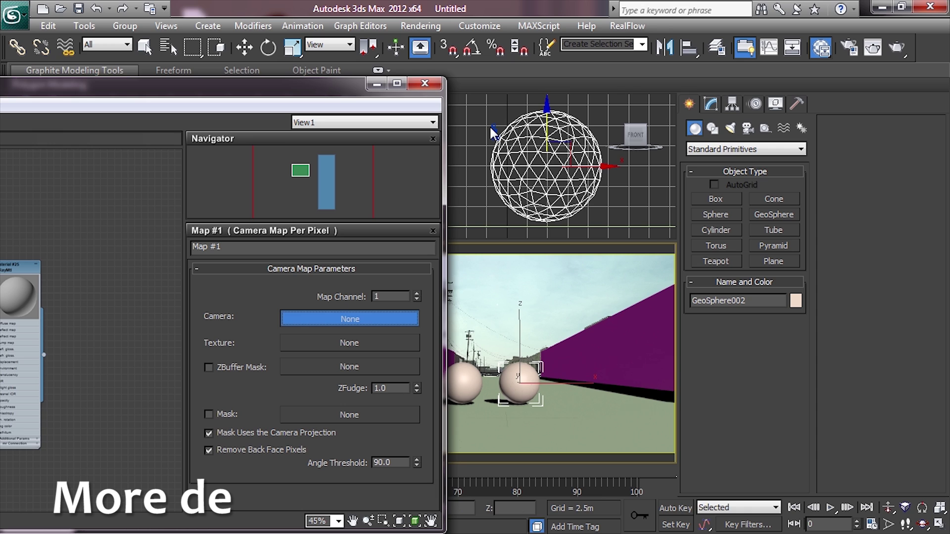
# Step: Project street_bg_01.png through Camera001 and apply that material to the ground
pyautogui.click(492, 131)
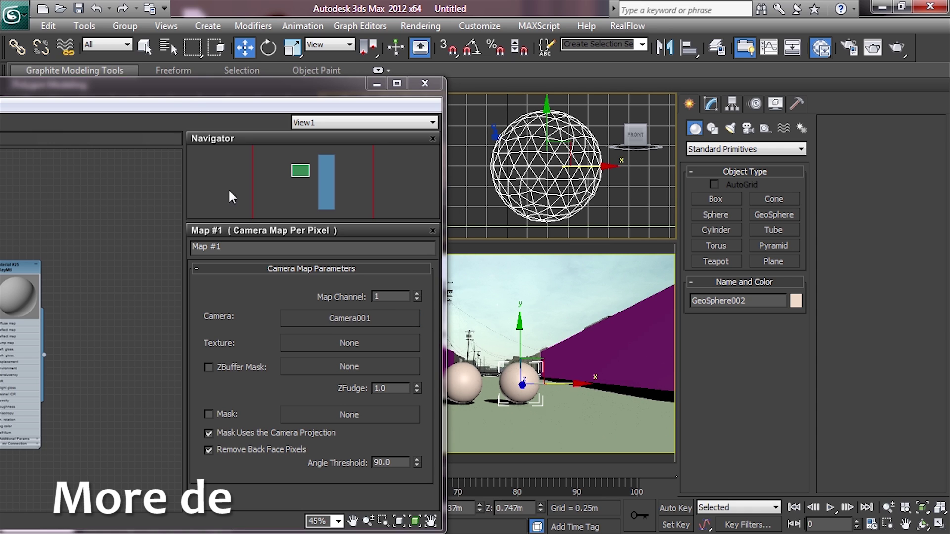
pyautogui.moveTo(188, 102); pyautogui.dragTo(688, 104)
pyautogui.doubleClick(170, 235)
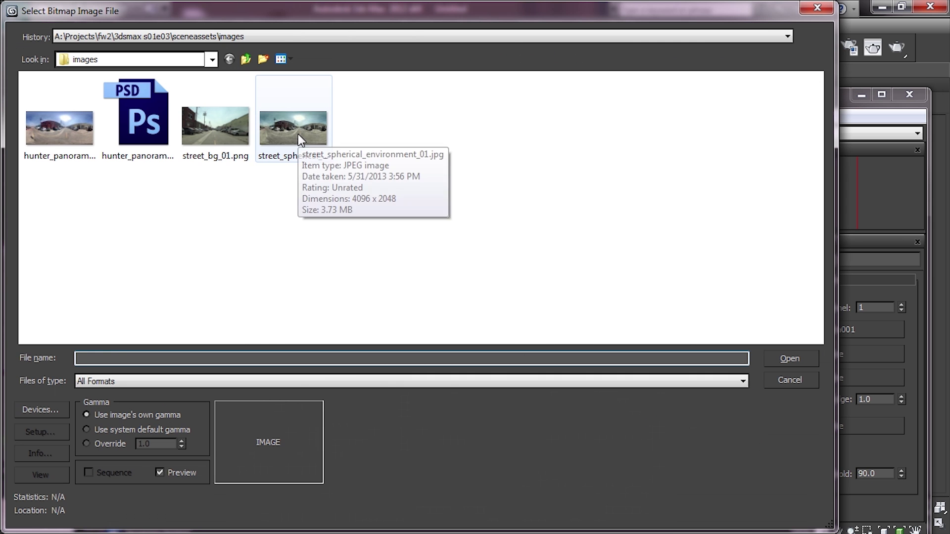
pyautogui.doubleClick(223, 119)
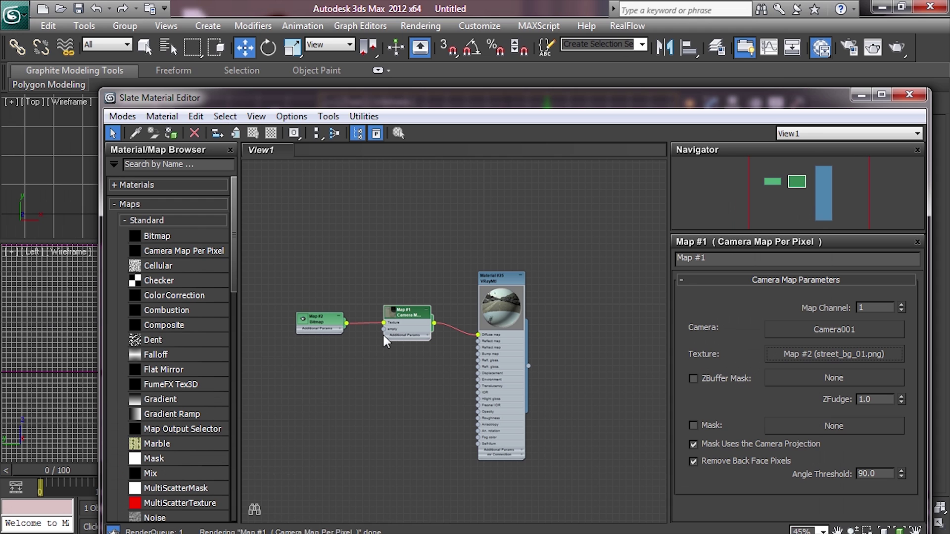
pyautogui.doubleClick(319, 319)
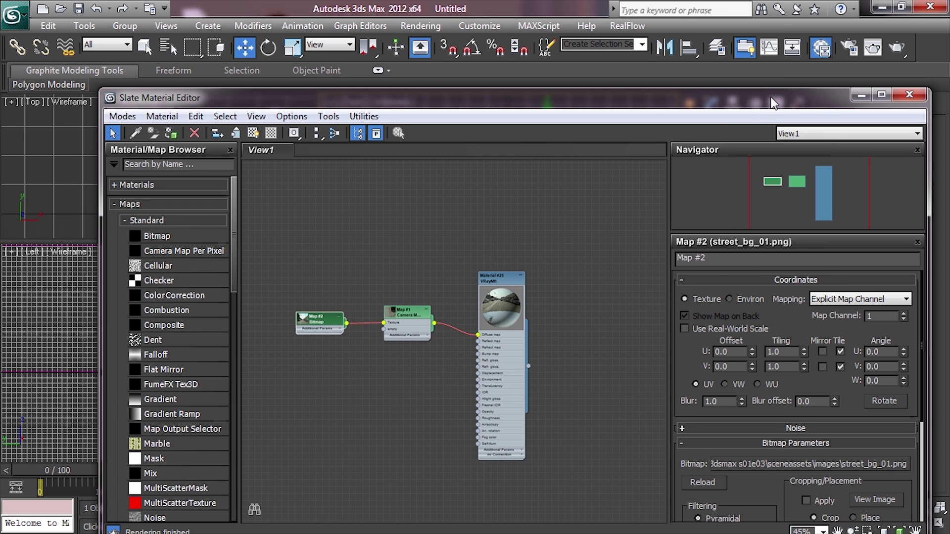
pyautogui.moveTo(770, 96); pyautogui.dragTo(237, 51)
pyautogui.moveTo(44, 323); pyautogui.dragTo(596, 435)
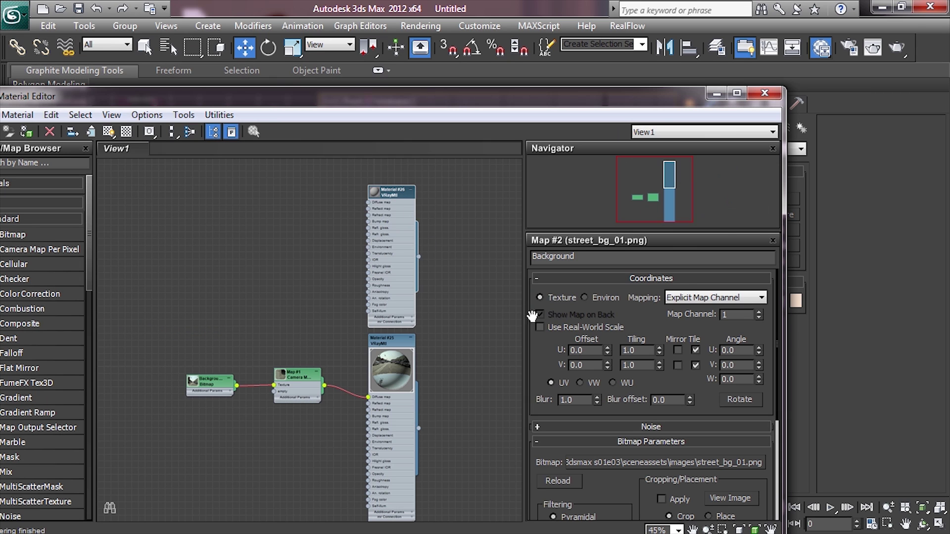
pyautogui.moveTo(448, 101); pyautogui.dragTo(208, 81)
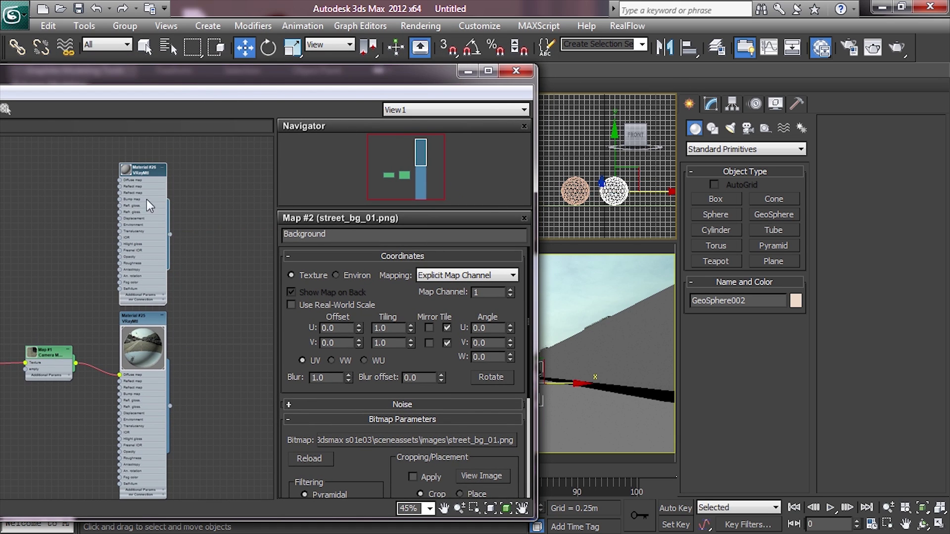
# Step: Rename the Background material to 'Gray ball'
pyautogui.doubleClick(321, 234)
pyautogui.write('Gray b')
pyautogui.moveTo(148, 149); pyautogui.dragTo(184, 329, button='middle')
# Step: Create a new VRayMtl with fully white (255) reflection and assign it to the sphere
pyautogui.rightClick(161, 224)
pyautogui.moveTo(203, 230)
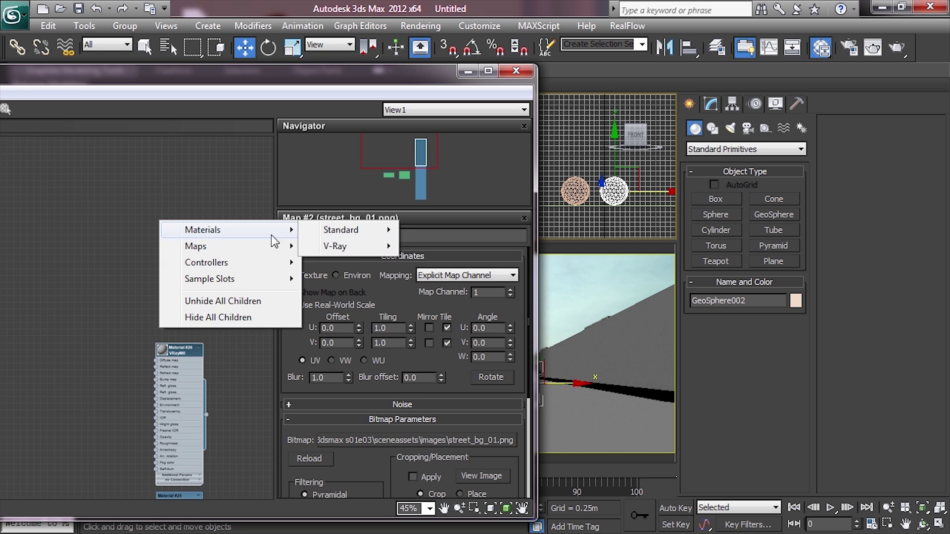
pyautogui.moveTo(341, 246)
pyautogui.click(428, 379)
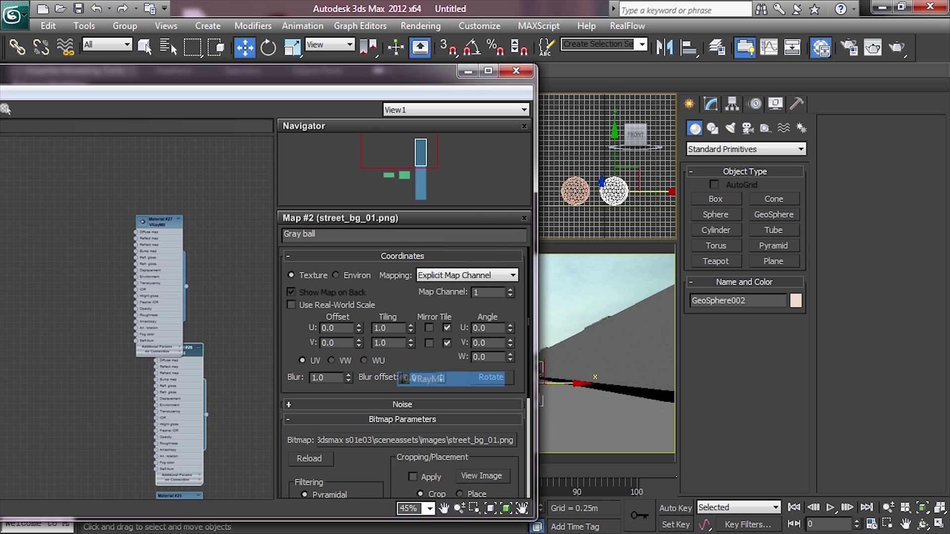
pyautogui.moveTo(161, 231); pyautogui.dragTo(179, 186)
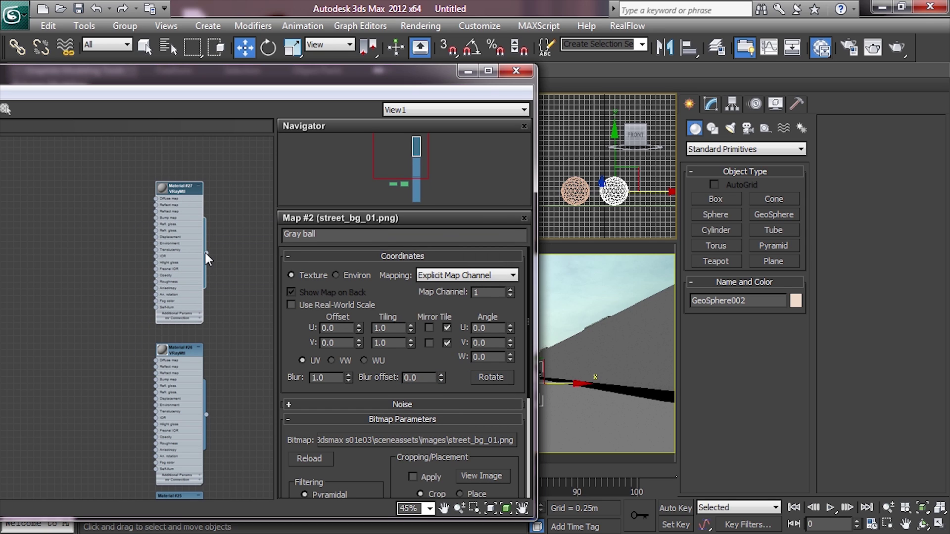
pyautogui.moveTo(205, 258); pyautogui.dragTo(574, 193)
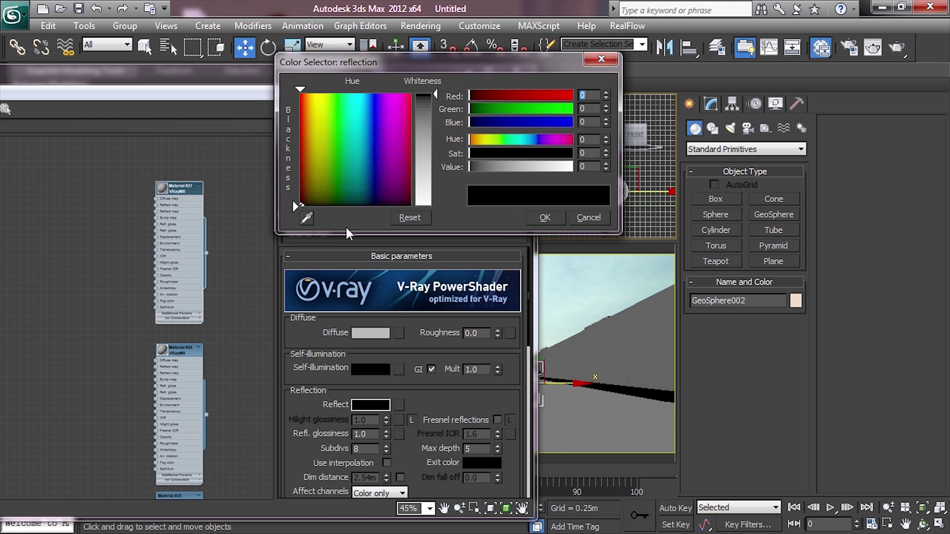
pyautogui.moveTo(435, 95); pyautogui.dragTo(435, 205)
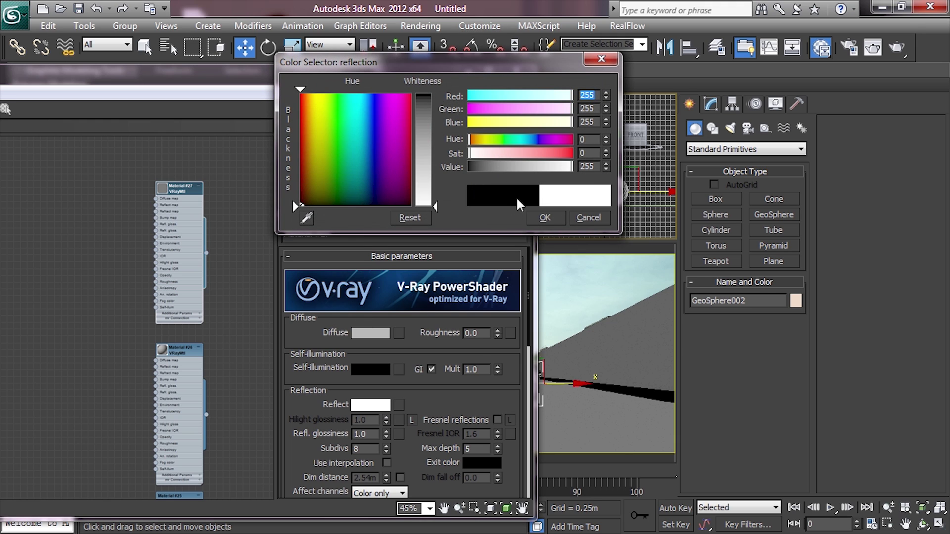
pyautogui.click(532, 215)
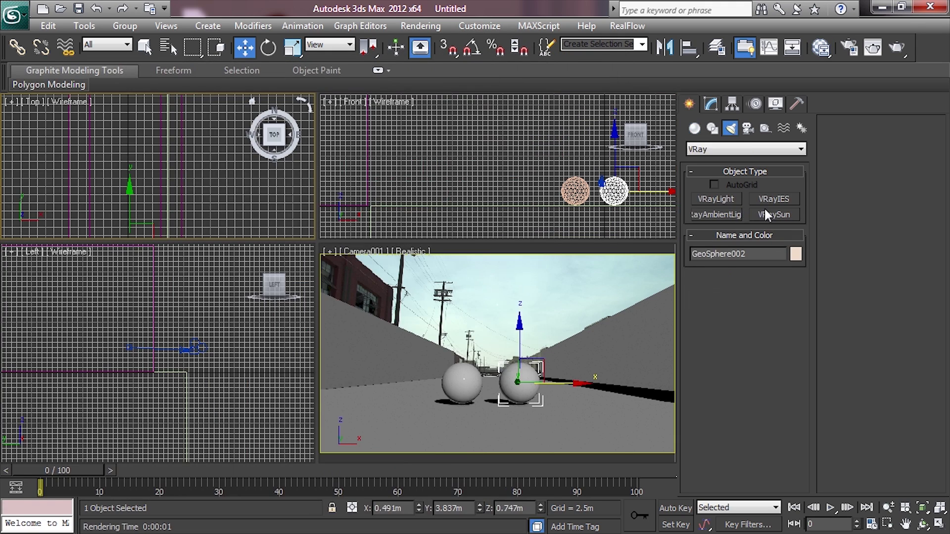
pyautogui.click(772, 214)
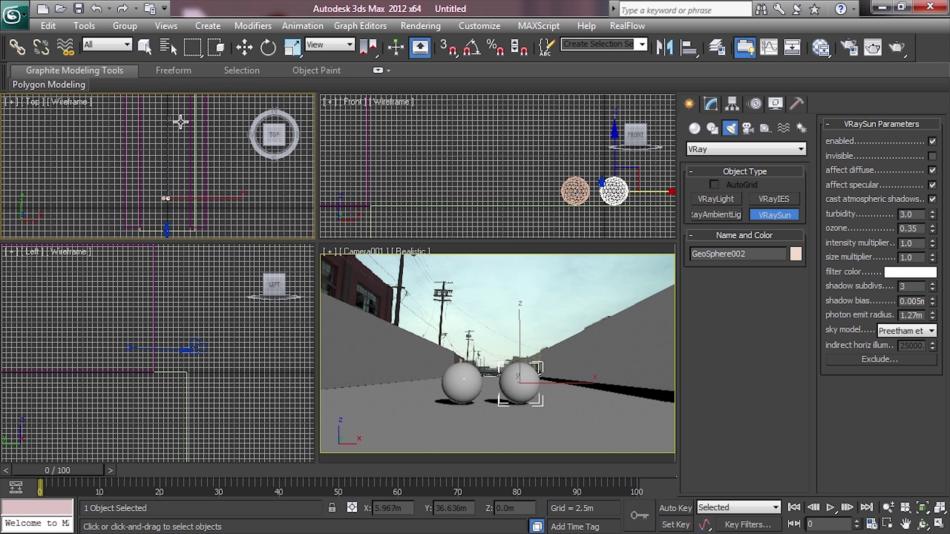
# Step: Drag out VRaySun001 in the Top viewport, then open Environment and Effects
pyautogui.moveTo(159, 110); pyautogui.dragTo(168, 171)
pyautogui.hotkey('ctrl', 'shift', 'z')
pyautogui.press('w')
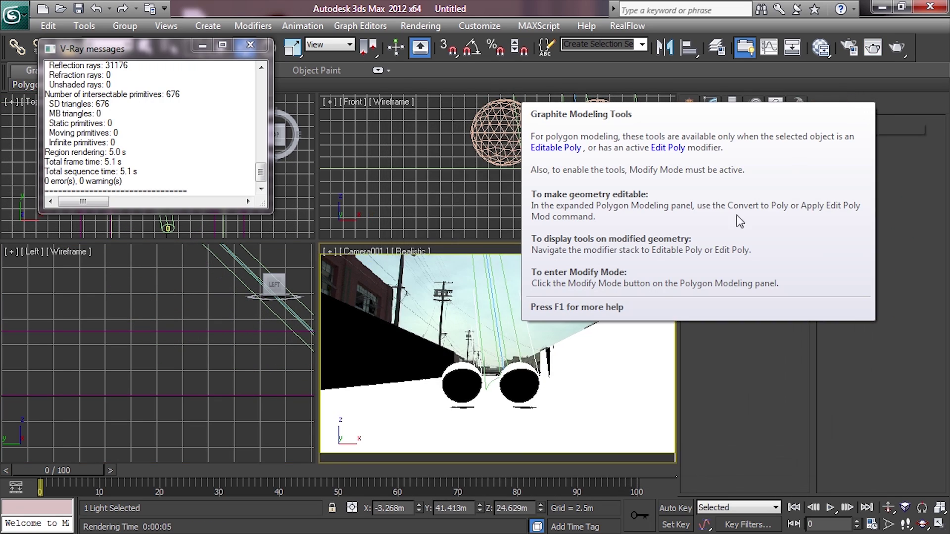
pyautogui.press('8')
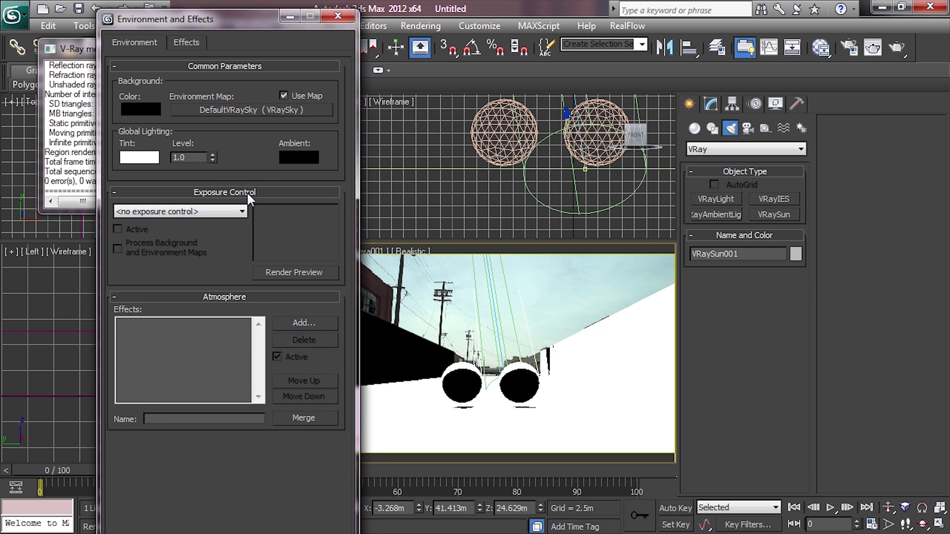
# Step: Switch to VRay Exposure Control in From EV parameter mode with exposure value 1.0
pyautogui.click(237, 211)
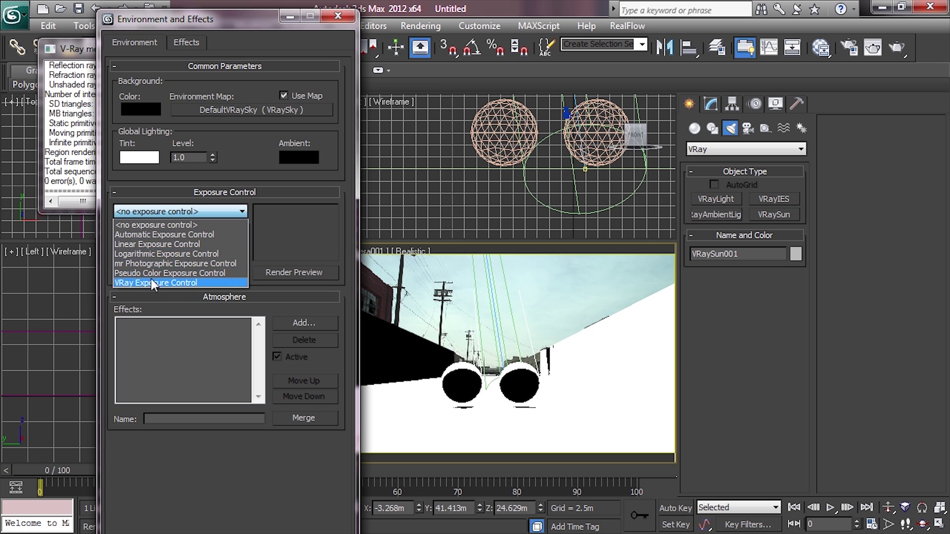
pyautogui.click(151, 283)
pyautogui.click(311, 320)
pyautogui.click(289, 334)
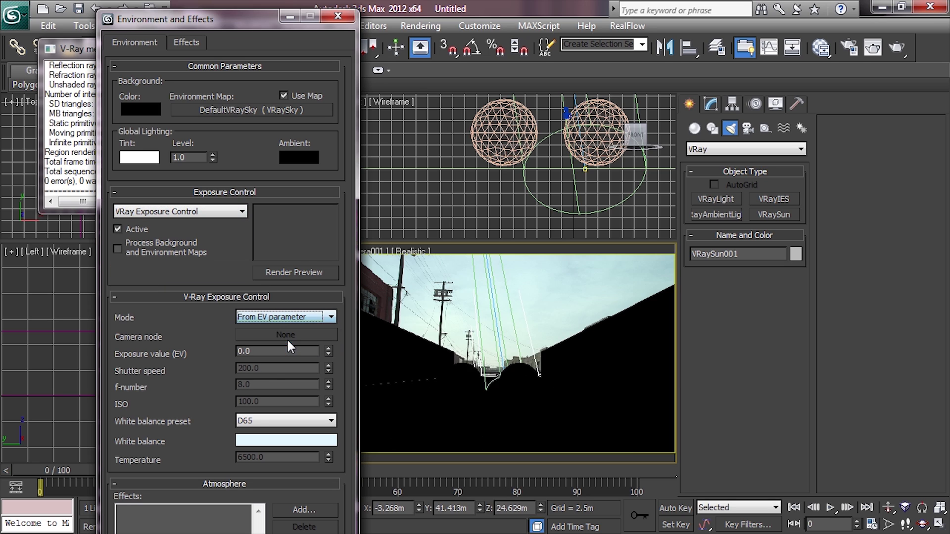
pyautogui.doubleClick(303, 351)
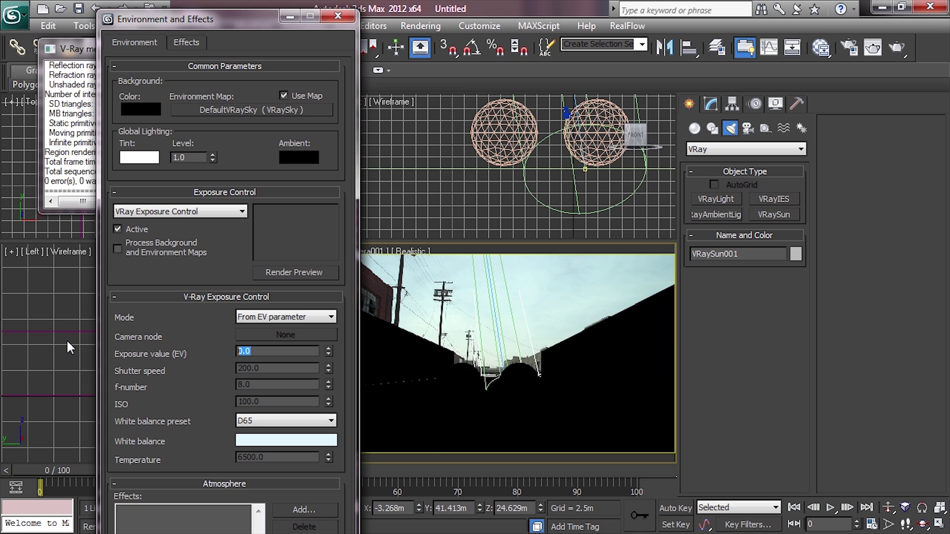
pyautogui.write('1')
pyautogui.press('Return')
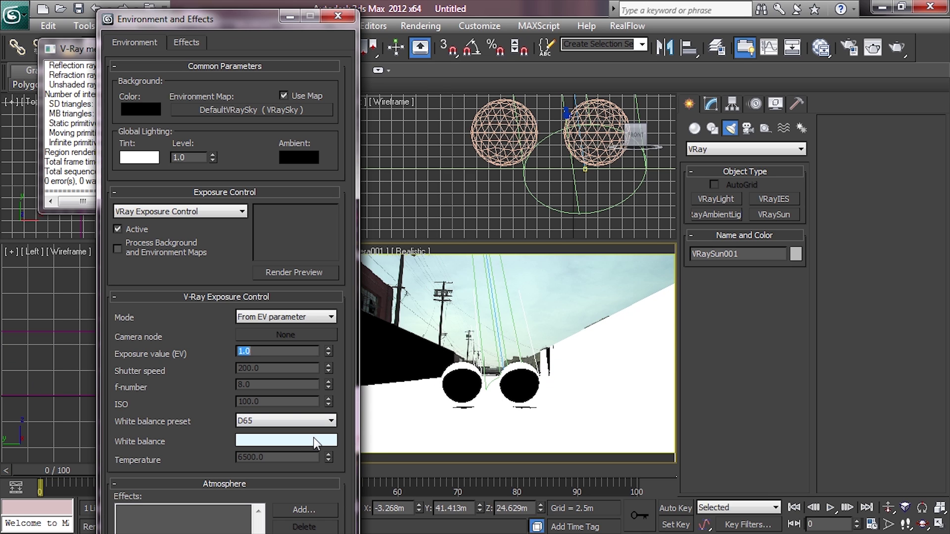
# Step: Set white balance to Temperature 6000 and copy DefaultVRaySky into the GI skylight override
pyautogui.click(302, 441)
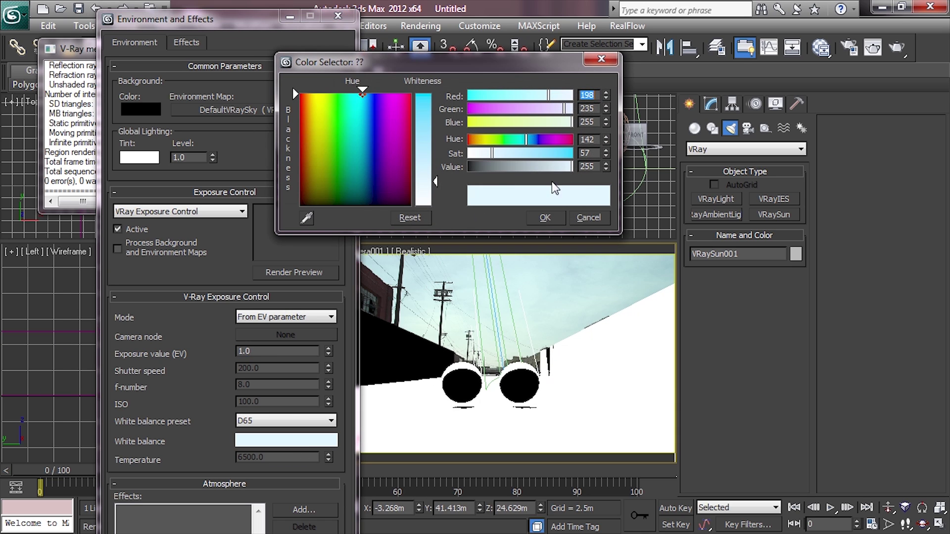
pyautogui.click(586, 217)
pyautogui.click(327, 421)
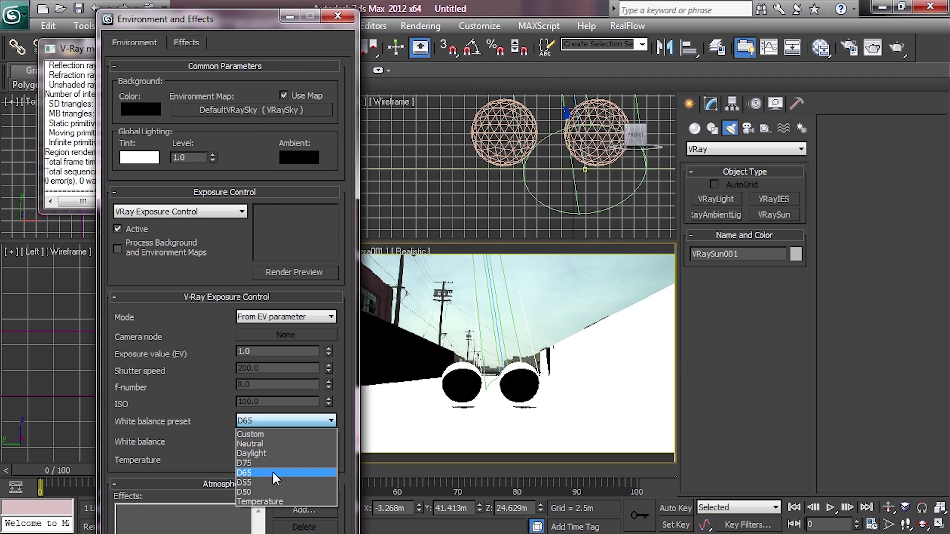
pyautogui.click(265, 502)
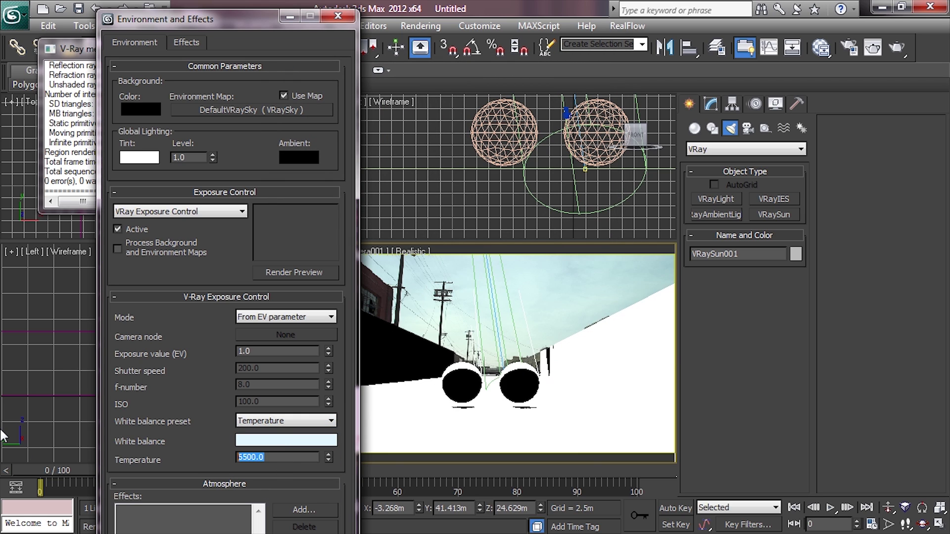
pyautogui.write('6000')
pyautogui.press('Return')
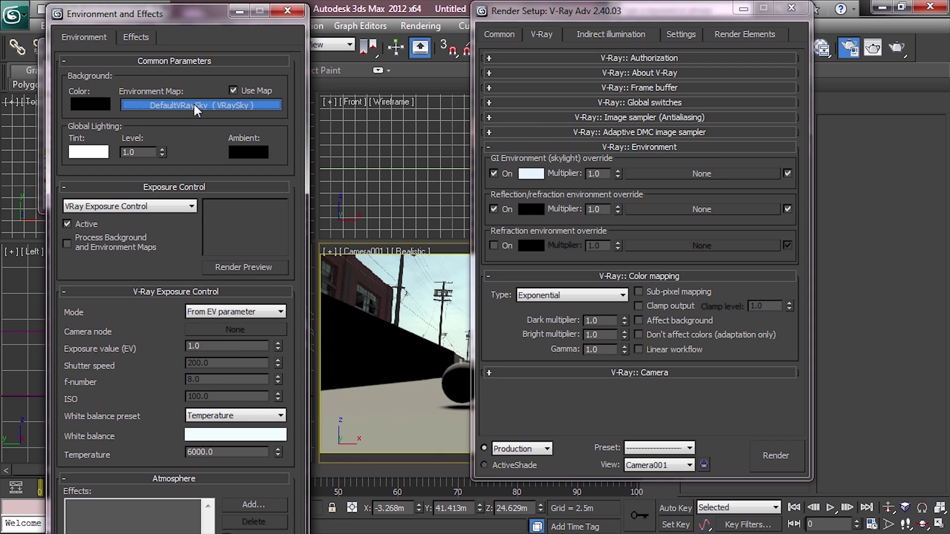
pyautogui.moveTo(195, 109); pyautogui.dragTo(693, 175)
# Step: Instance the sky into the GI override and make street_bg_01.png the environment background bitmap
pyautogui.click(608, 289)
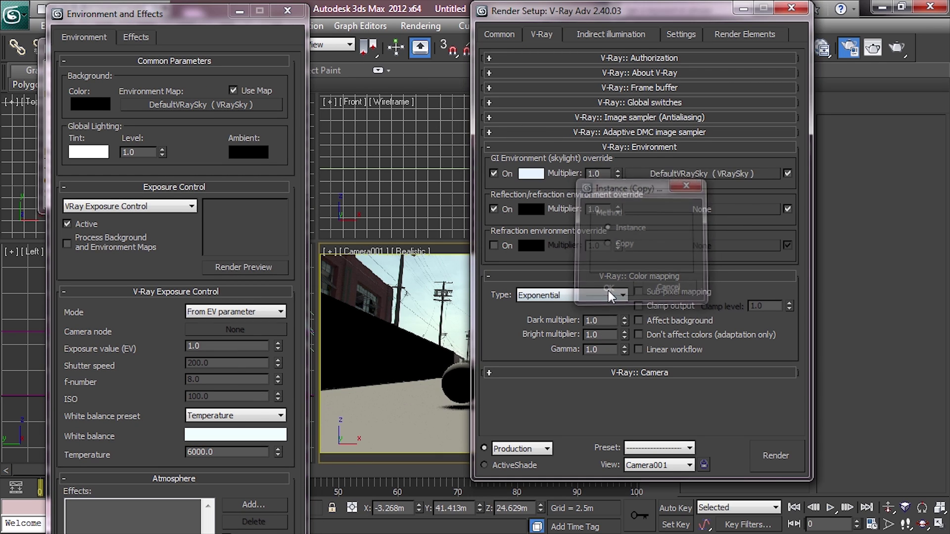
pyautogui.click(176, 104)
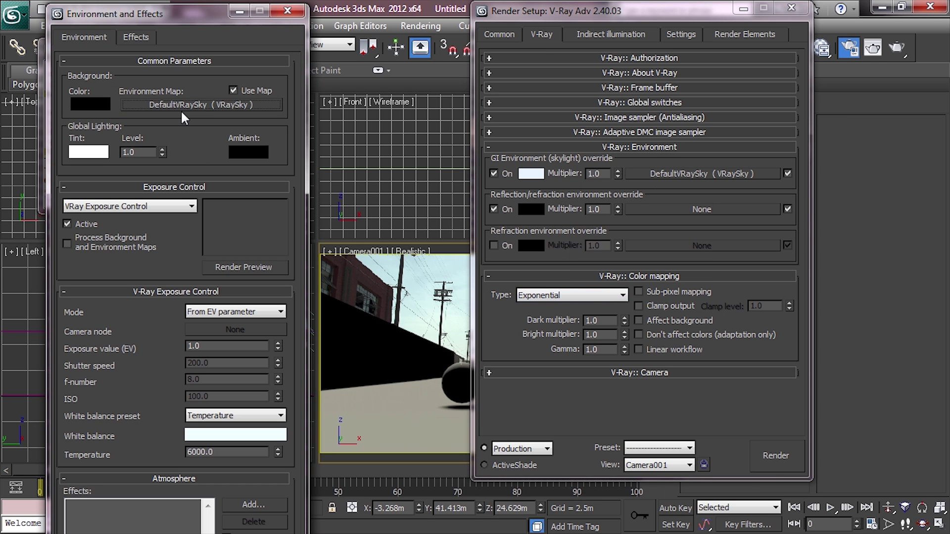
pyautogui.click(179, 105)
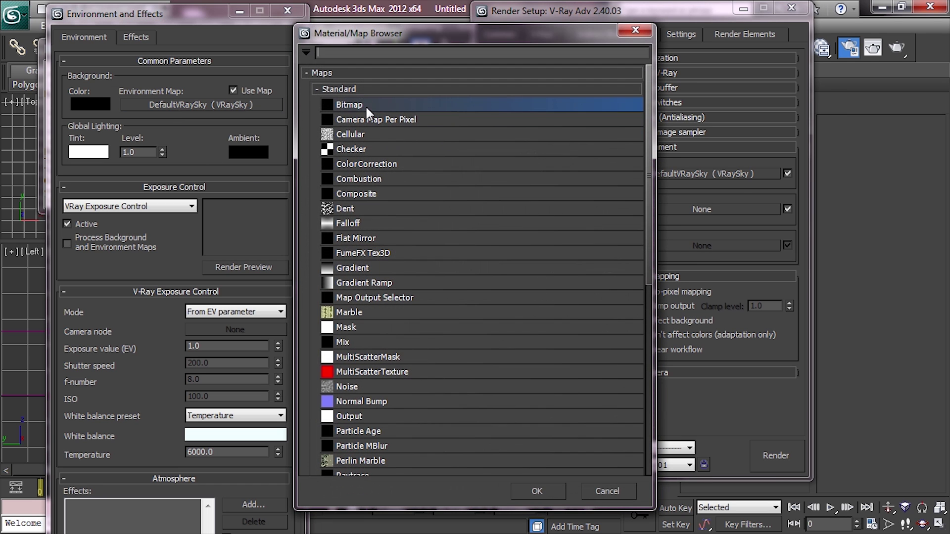
pyautogui.doubleClick(350, 105)
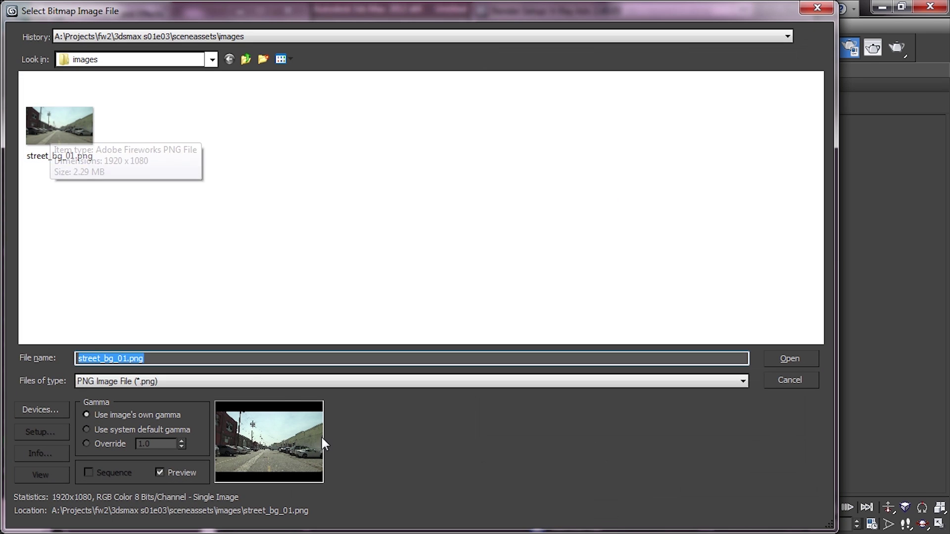
pyautogui.press('Return')
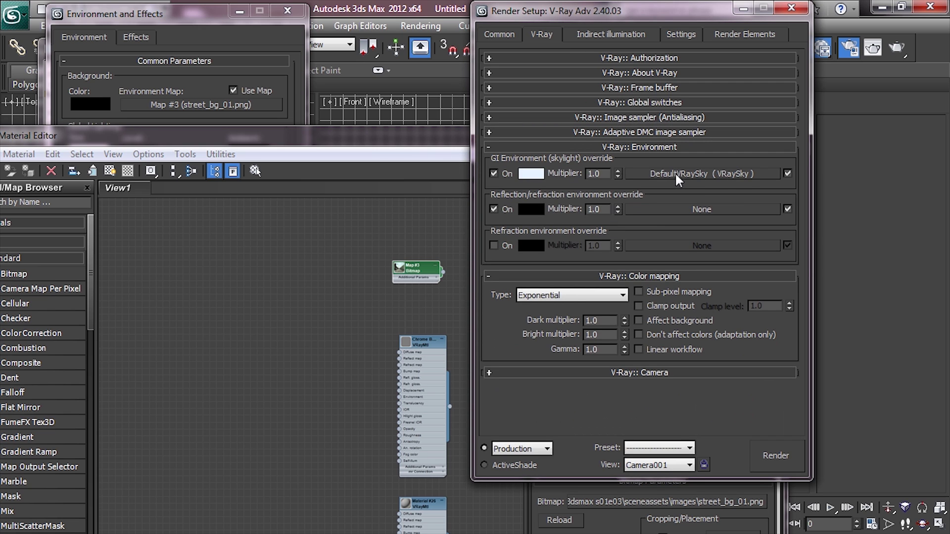
# Step: Link DefaultVRaySky to VRaySun001 and set its sun intensity multiplier to 0.8
pyautogui.moveTo(675, 172); pyautogui.dragTo(405, 214)
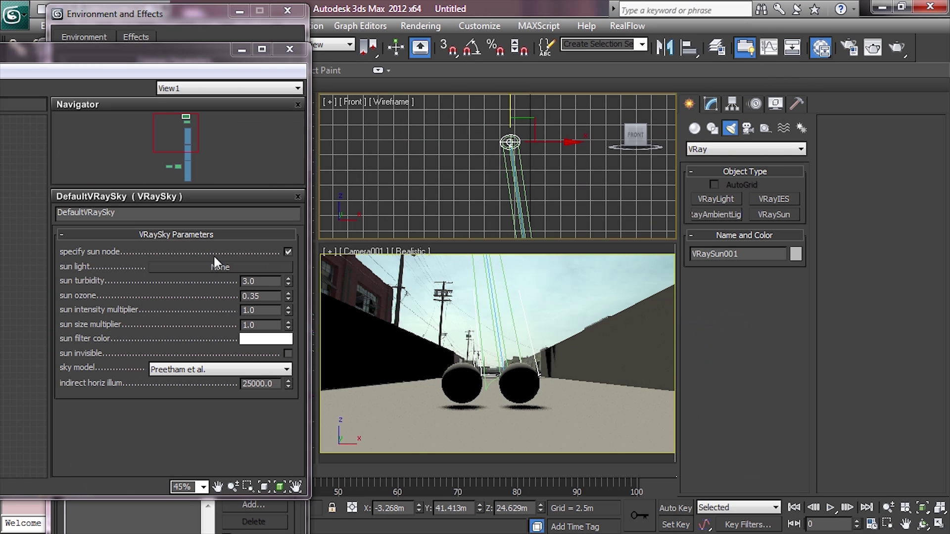
pyautogui.click(220, 265)
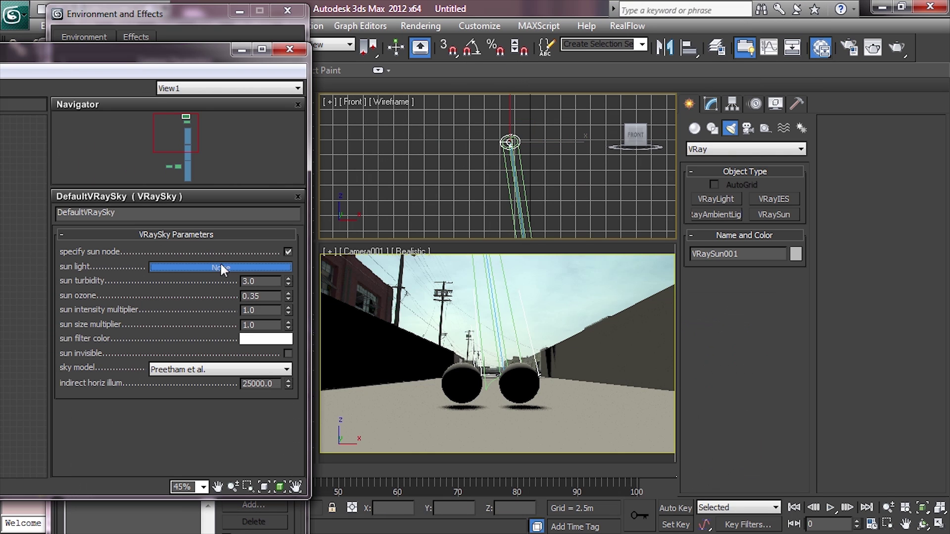
pyautogui.click(510, 143)
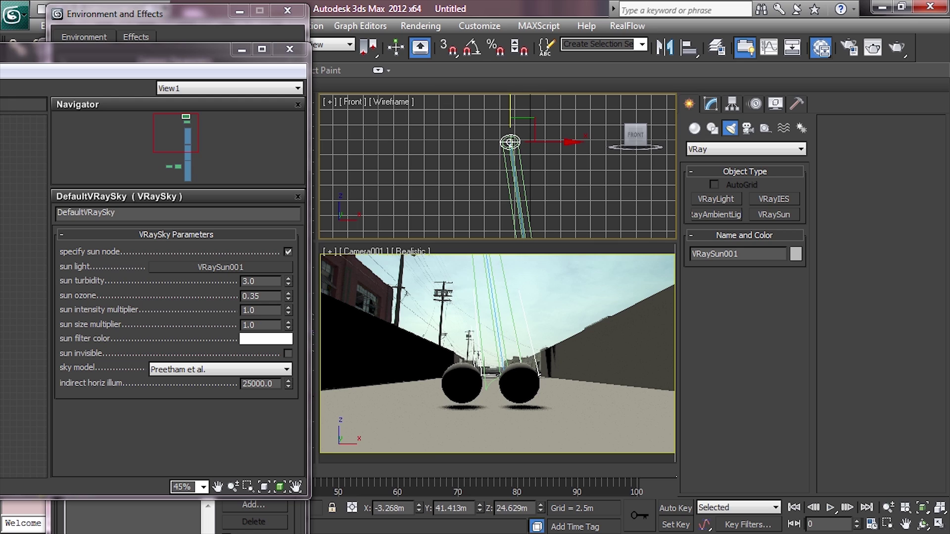
pyautogui.doubleClick(252, 310)
pyautogui.write('.8')
pyautogui.press('Return')
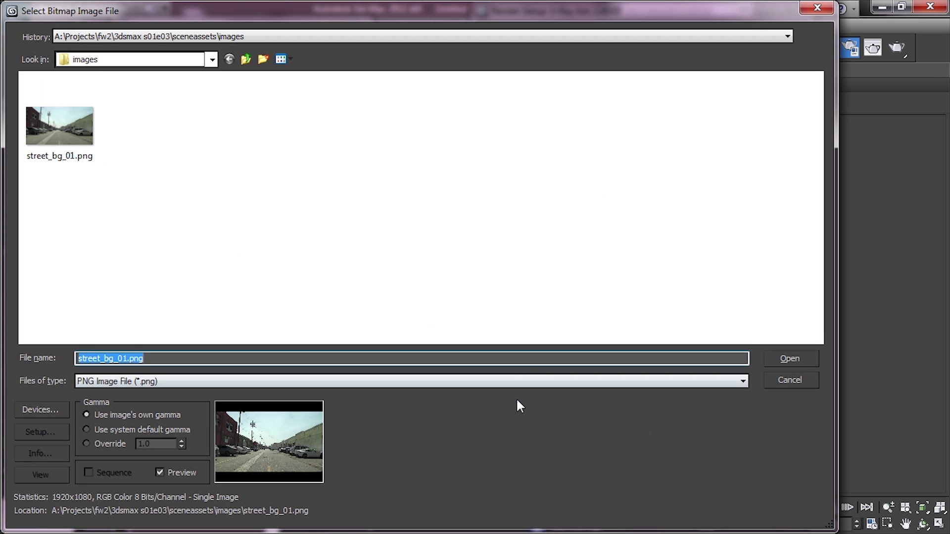
pyautogui.click(516, 381)
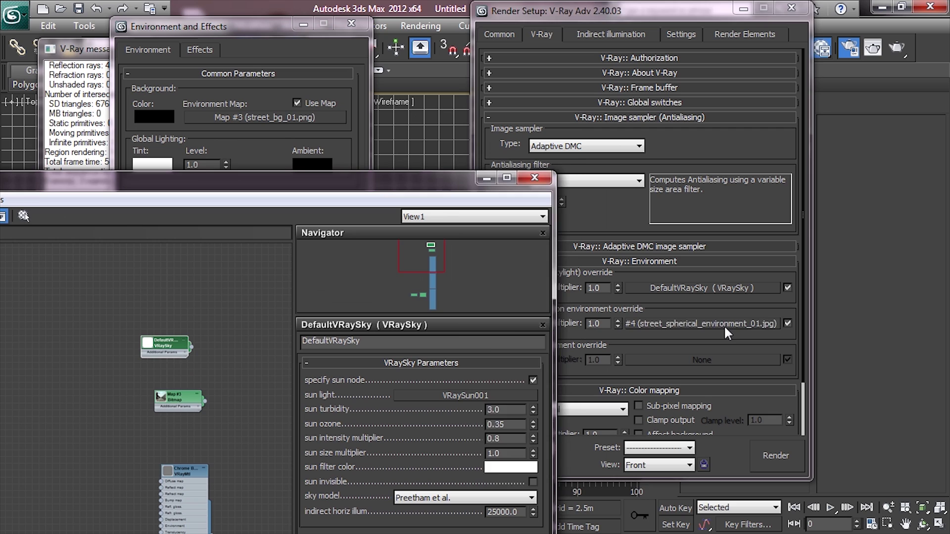
# Step: Instance the street_spherical_environment_01.jpg reflection map (Map #4) into the Slate editor
pyautogui.moveTo(102, 257); pyautogui.dragTo(148, 280)
pyautogui.click(111, 449)
pyautogui.doubleClick(149, 280)
# Step: Give Map #4 Spherical Environment mapping with output amount 40, then render the camera view
pyautogui.click(495, 384)
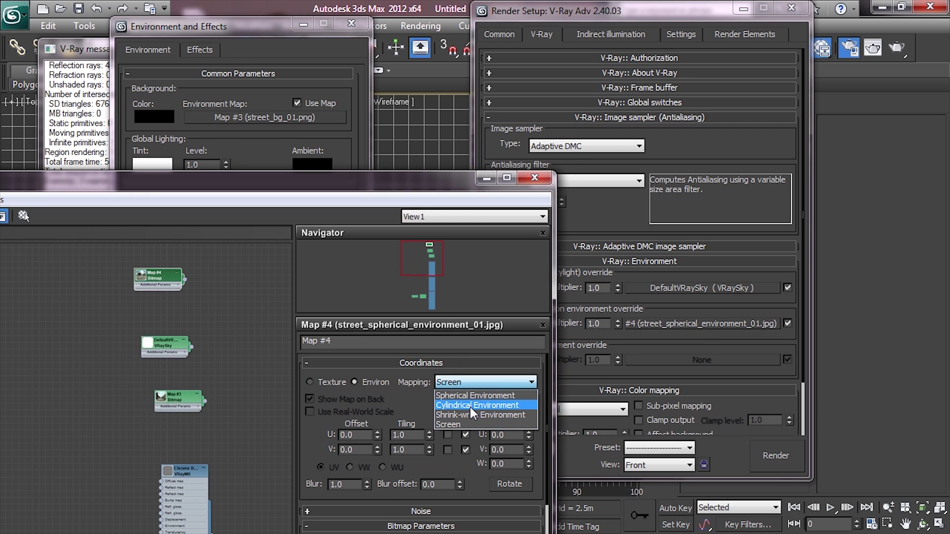
pyautogui.click(469, 397)
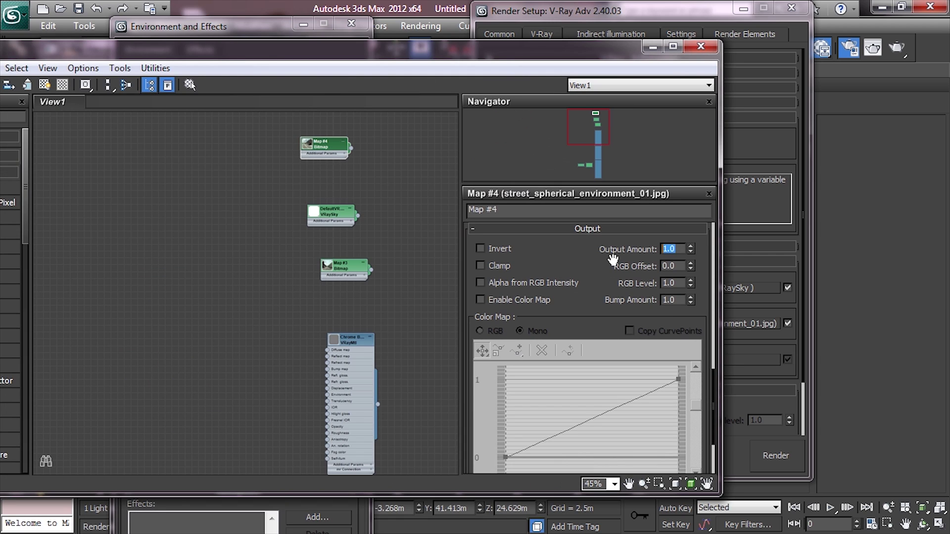
pyautogui.write('40')
pyautogui.press('Return')
pyautogui.hotkey('shift', 'q')
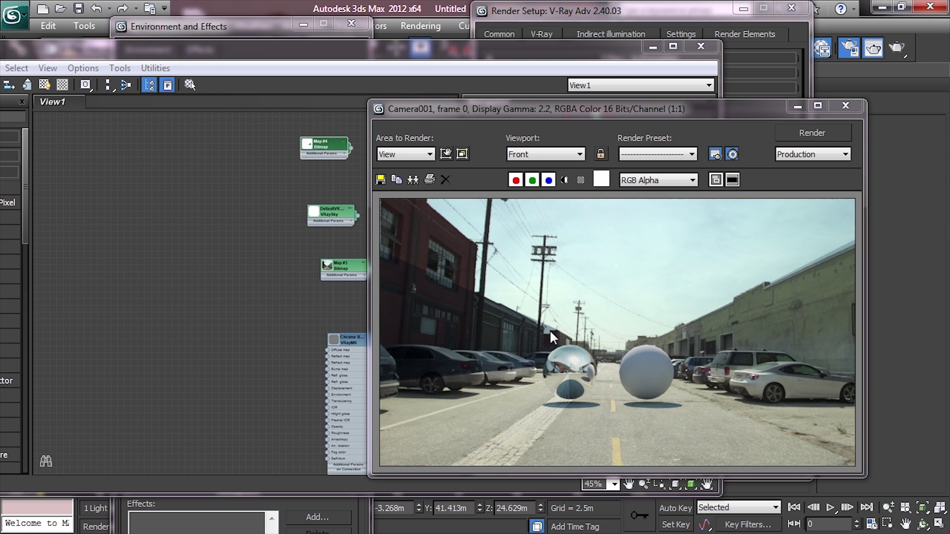
pyautogui.click(656, 79)
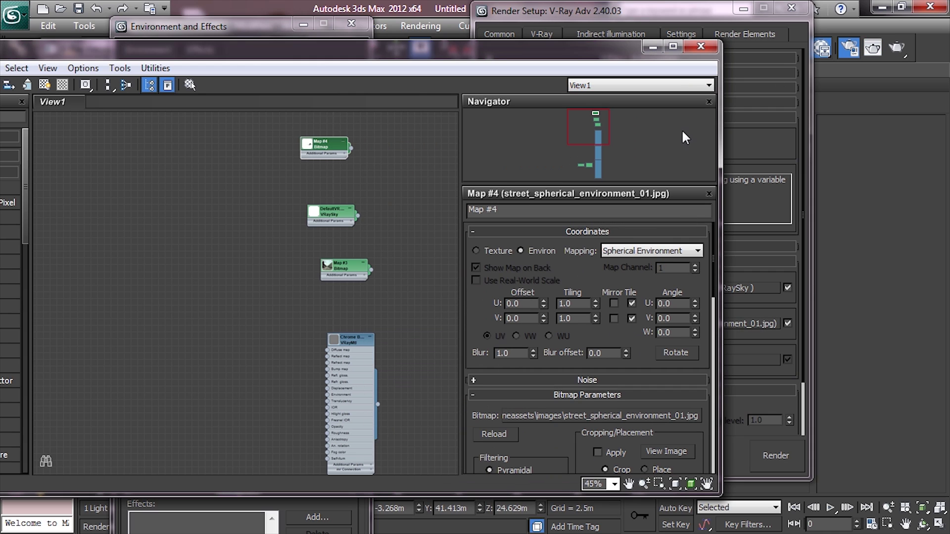
# Step: Mirror Map #4 horizontally with Tiling U -1.0 and re-render to check it
pyautogui.doubleClick(569, 303)
pyautogui.write('.1')
pyautogui.hotkey('shift', 'q')
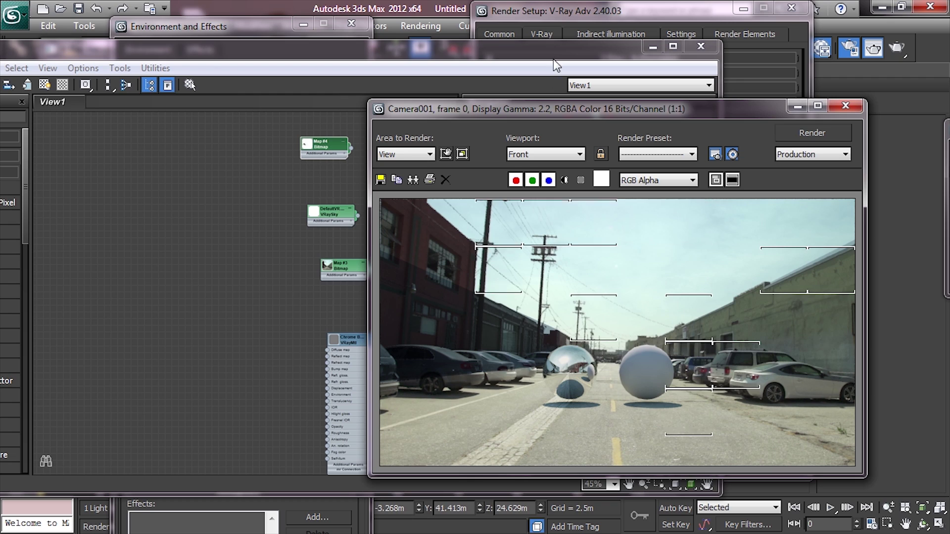
# Step: Raise Map #4's U offset to 0.42 and re-render with F9
pyautogui.click(495, 56)
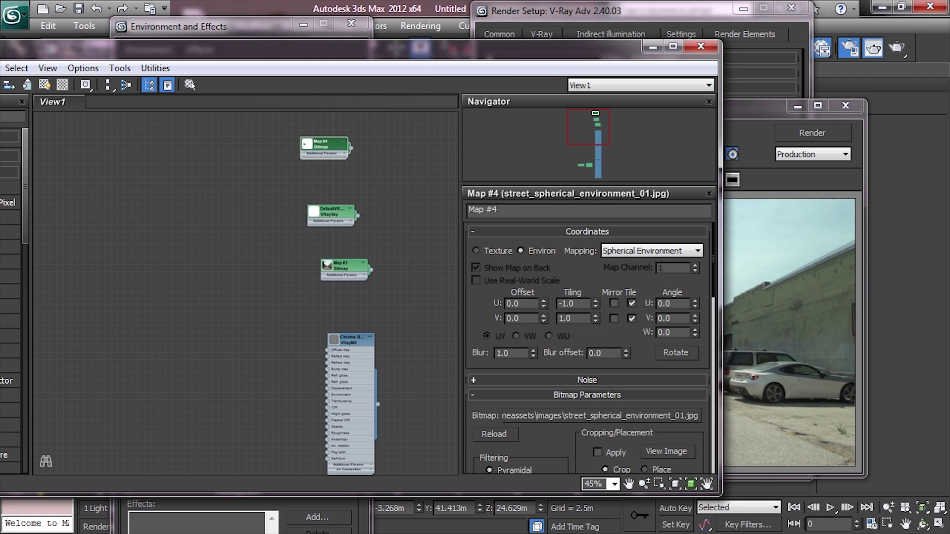
pyautogui.moveTo(543, 302); pyautogui.dragTo(536, 256)
pyautogui.press('F9')
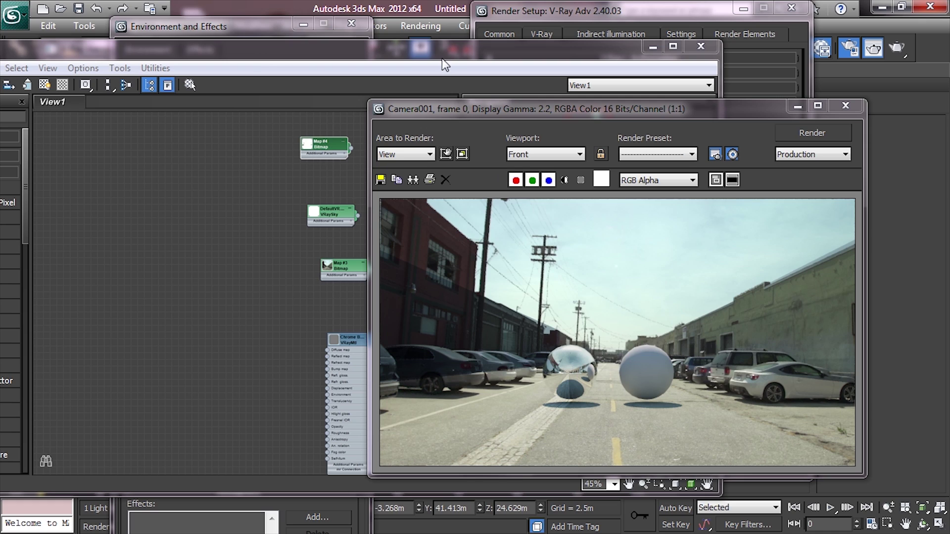
# Step: Render Camera001 again from Render Setup to check the updated street reflections and shadows
pyautogui.click(704, 14)
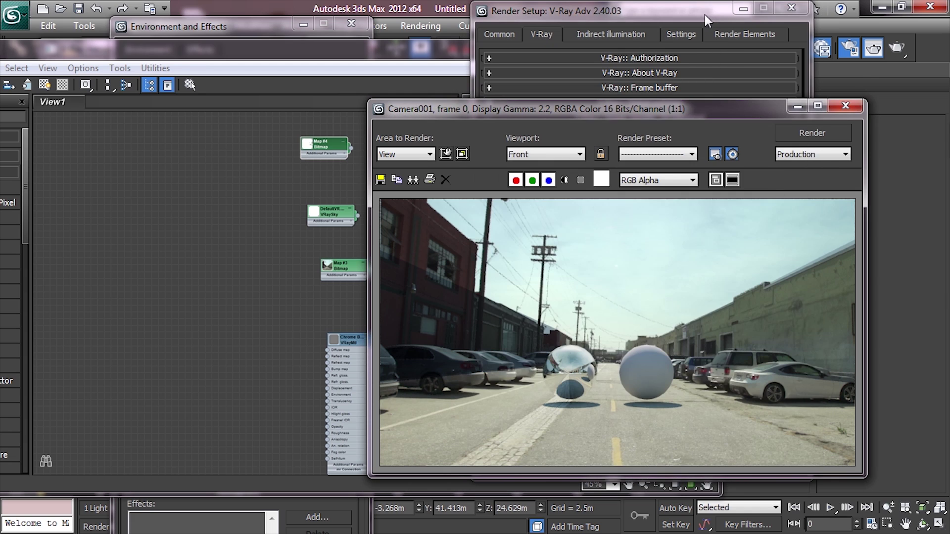
pyautogui.hotkey('shift', 'q')
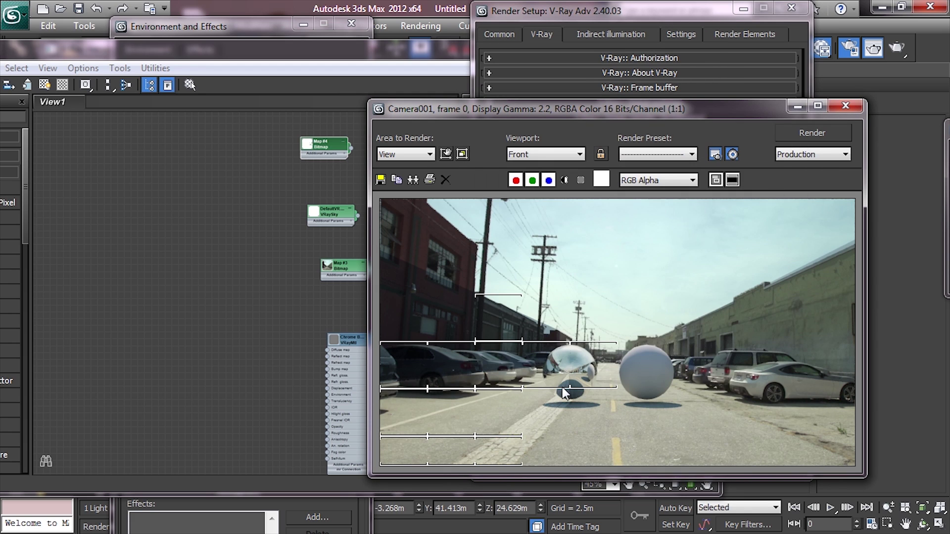